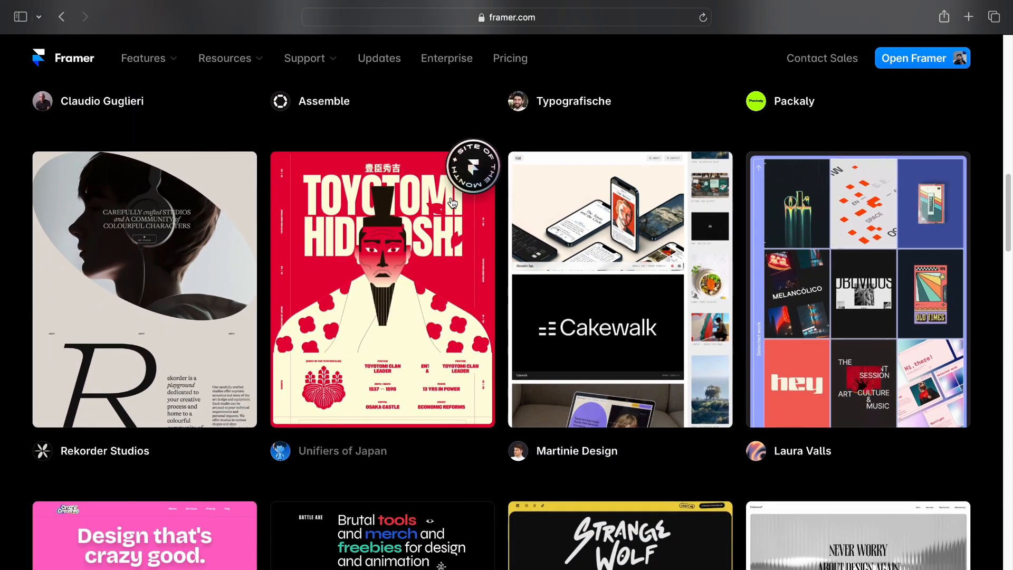
scroll(452, 202, "down", 11)
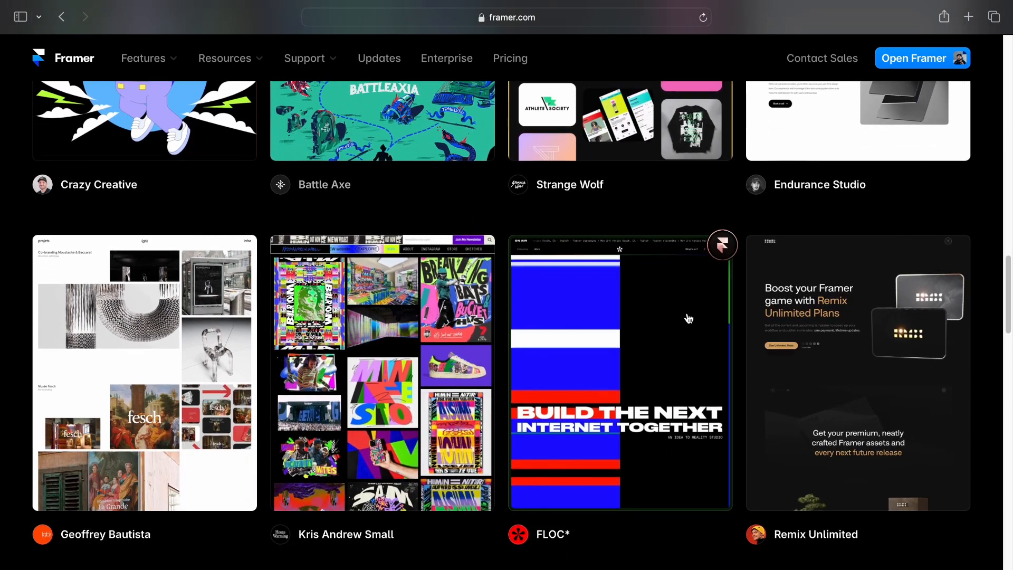
scroll(687, 319, "down", 7)
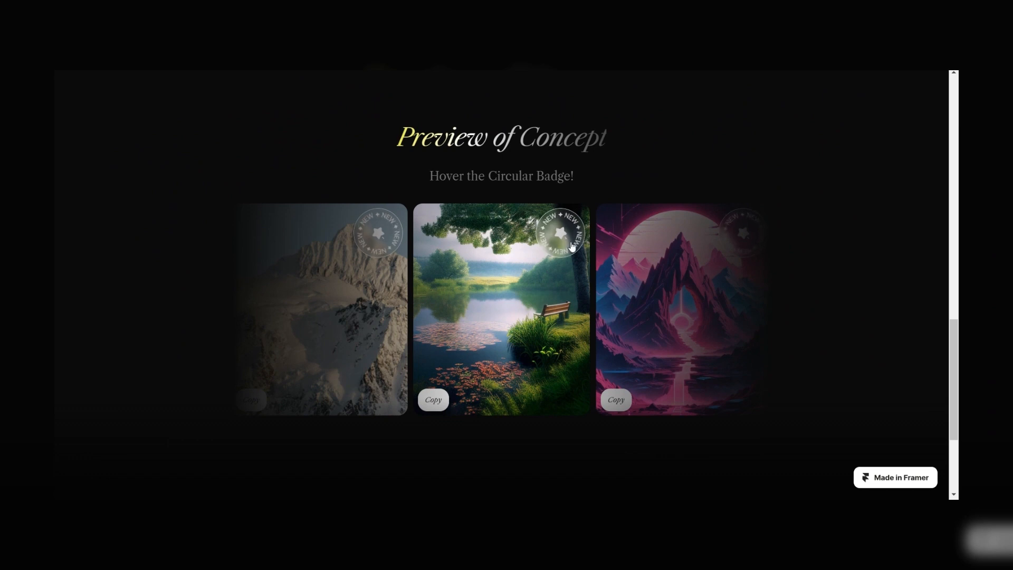
scroll(563, 235, "down", 5)
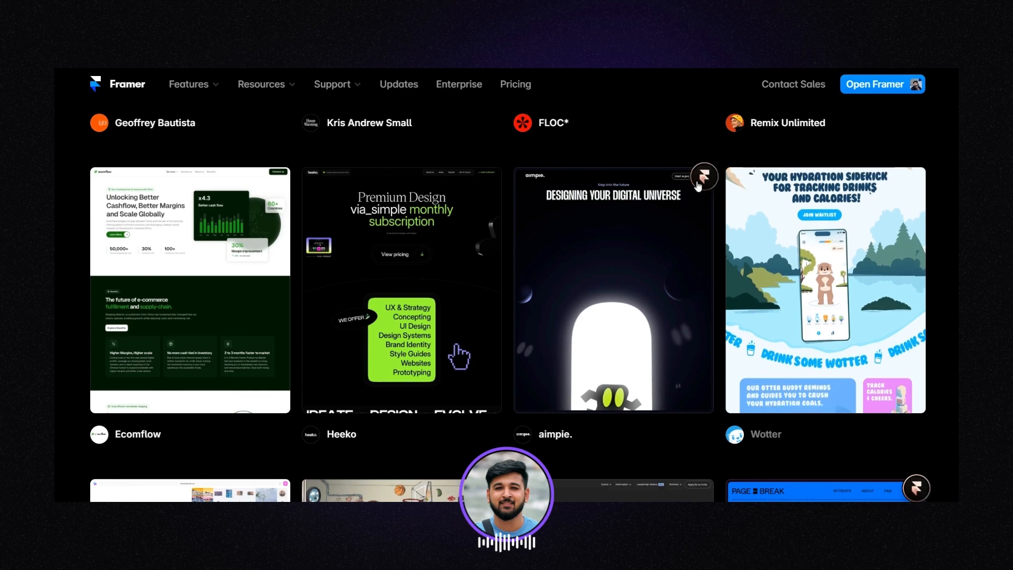
mouse_move(697, 185)
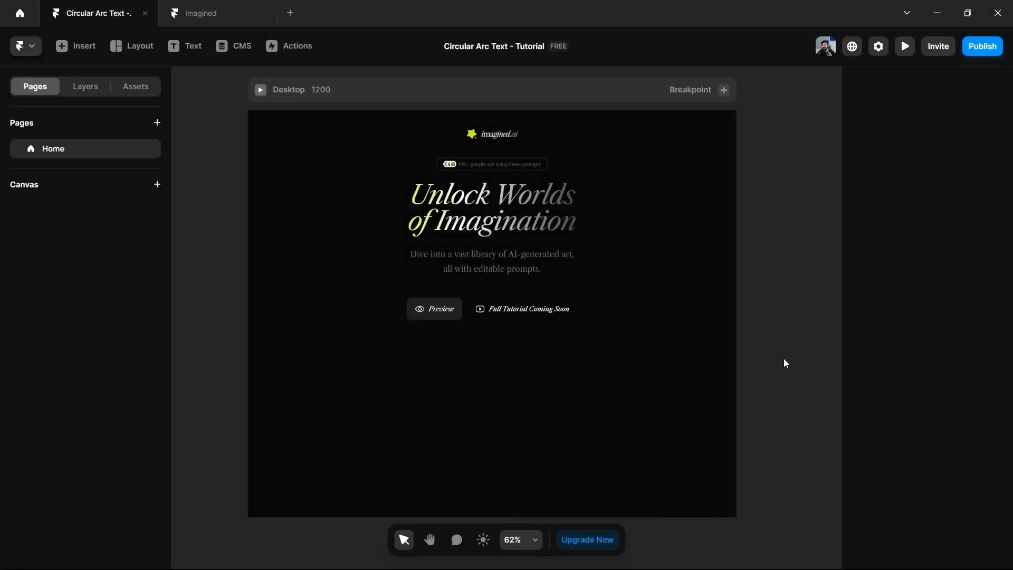
Copy the Arc Text component from Framer Supply and paste it onto the project canvas beside the Desktop frame
left_click(609, 111)
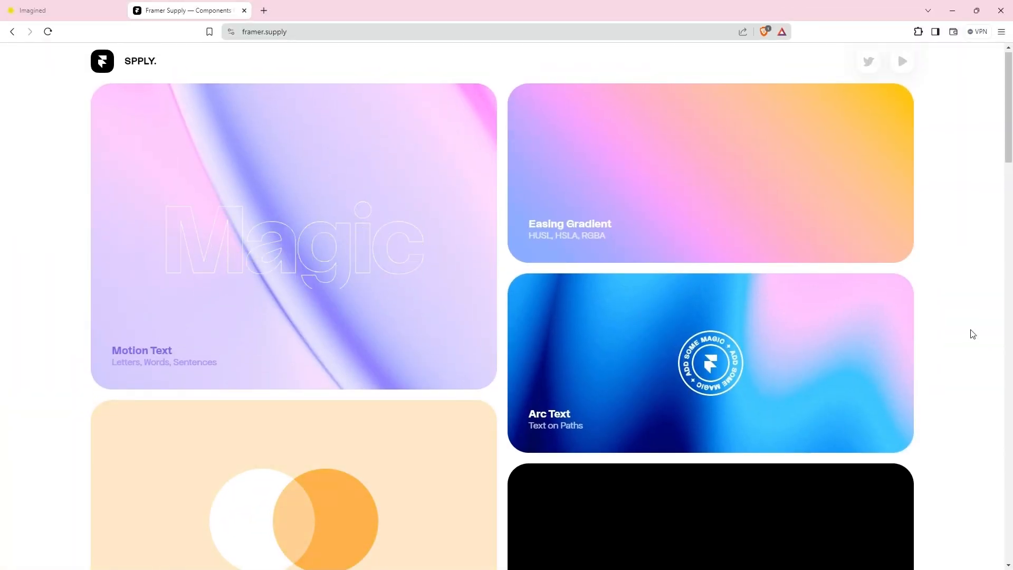
mouse_move(823, 364)
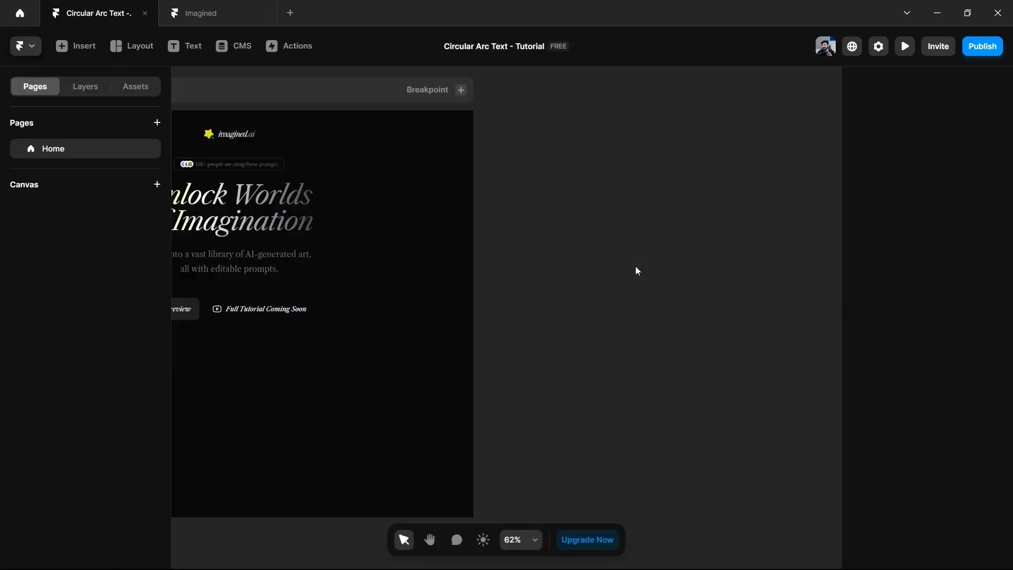
key("ctrl+v")
left_click_drag(494, 348, 592, 332)
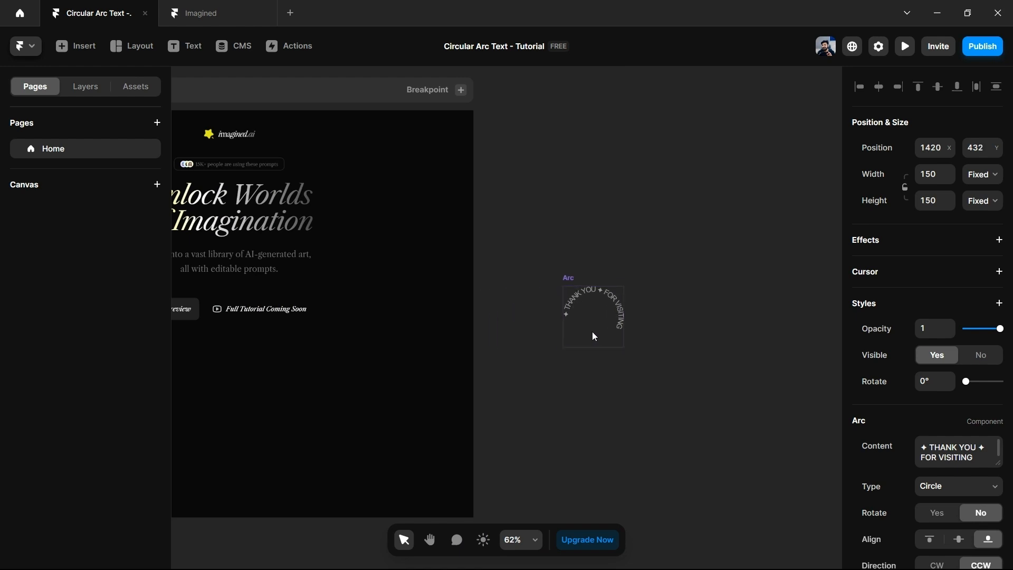
left_click(744, 327)
scroll(597, 318, "up", 5)
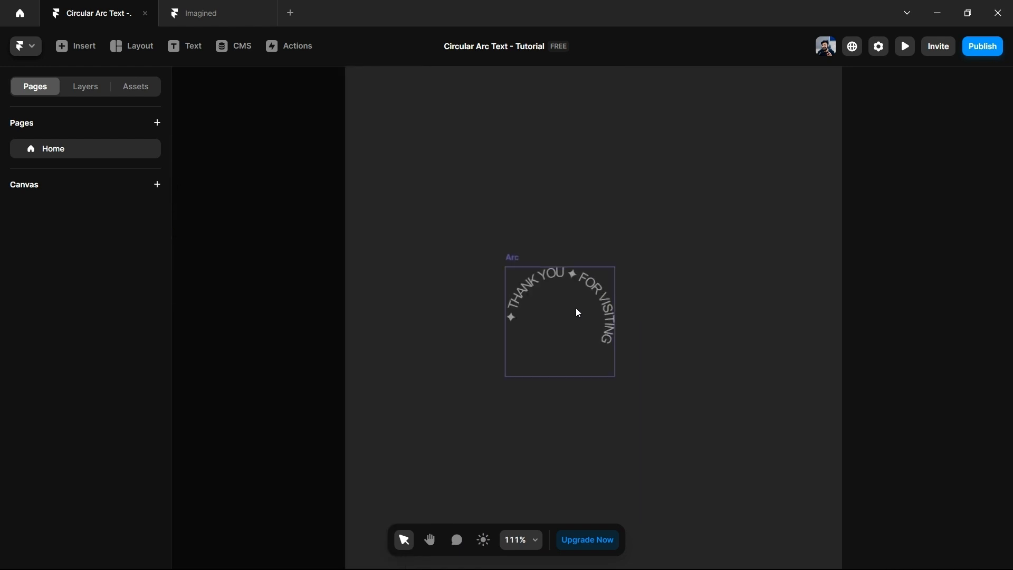
Draw a square frame on the empty canvas directly below the arc text, slightly larger than the arc
left_click(522, 310)
scroll(891, 354, "down", 4)
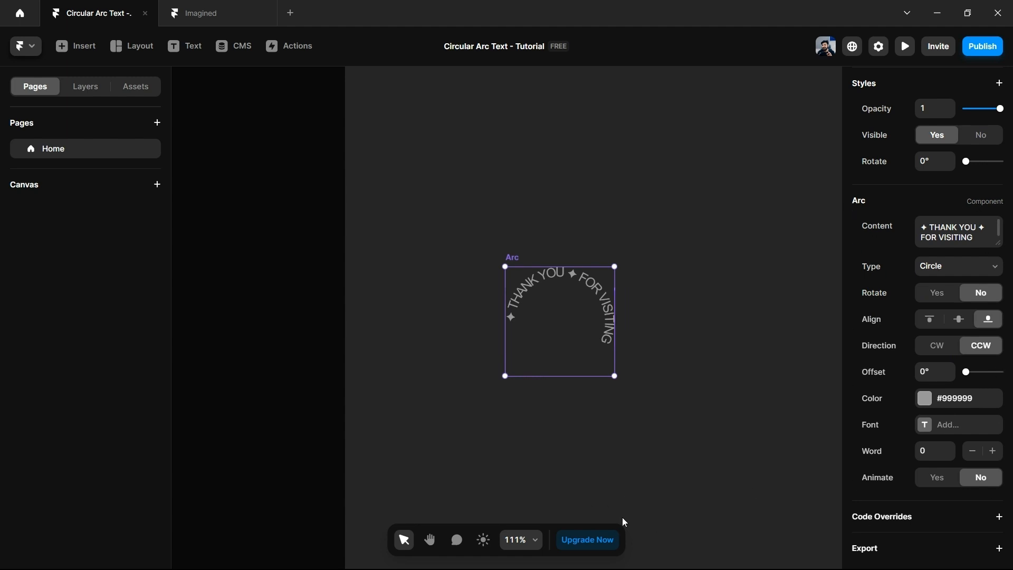
scroll(597, 318, "down", 2)
left_click(597, 318)
key("f")
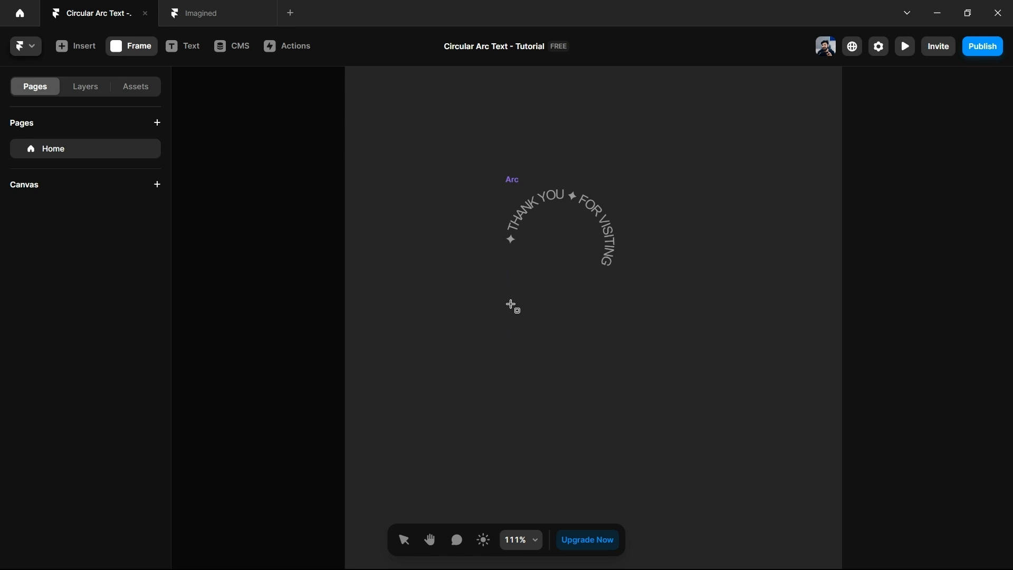
left_click_drag(510, 303, 638, 423)
left_click_drag(585, 350, 587, 353)
Set the square frame's corner radius to 80
scroll(903, 398, "down", 4)
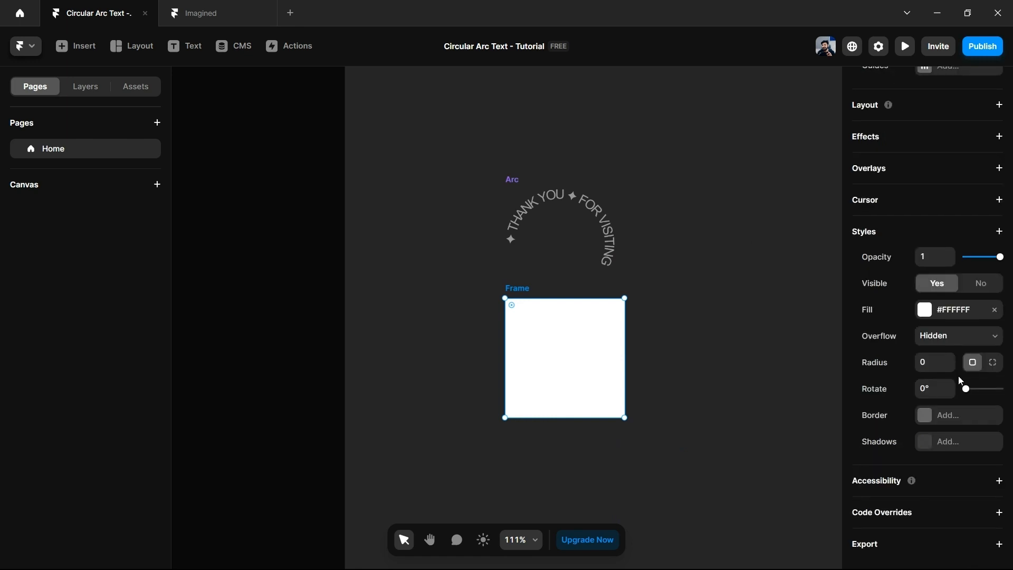
left_click(931, 363)
type("80")
key("Return")
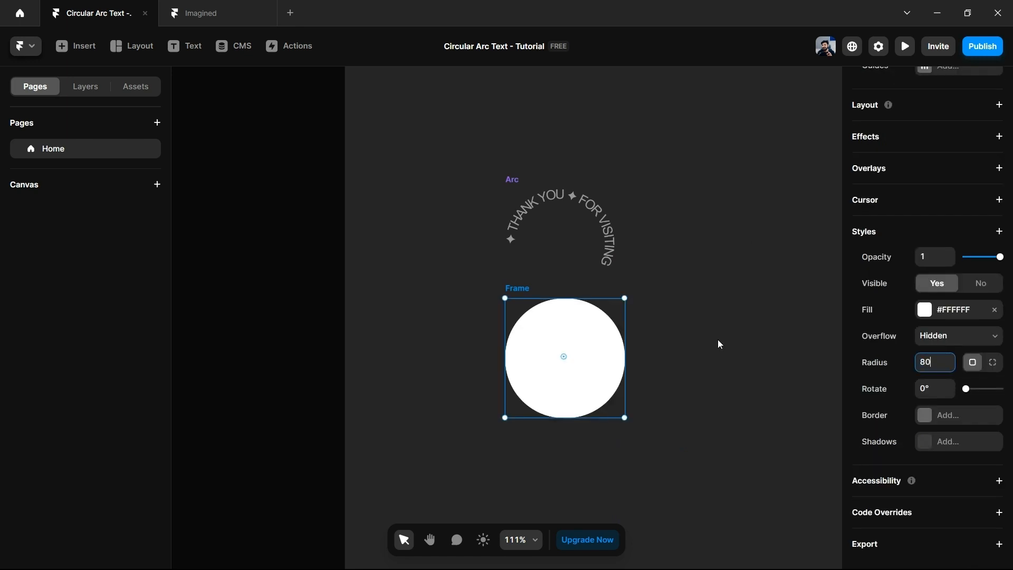
left_click(782, 347)
Lower the frame's white fill to 10% opacity and add a BG Blur filter to it
left_click(565, 372)
left_click(984, 312)
left_click(759, 466)
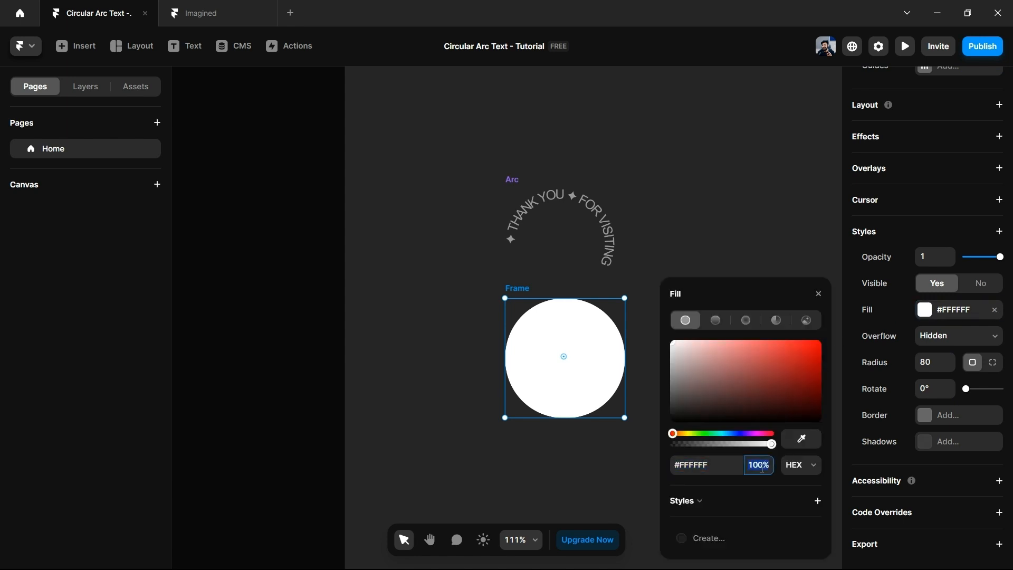
type("10")
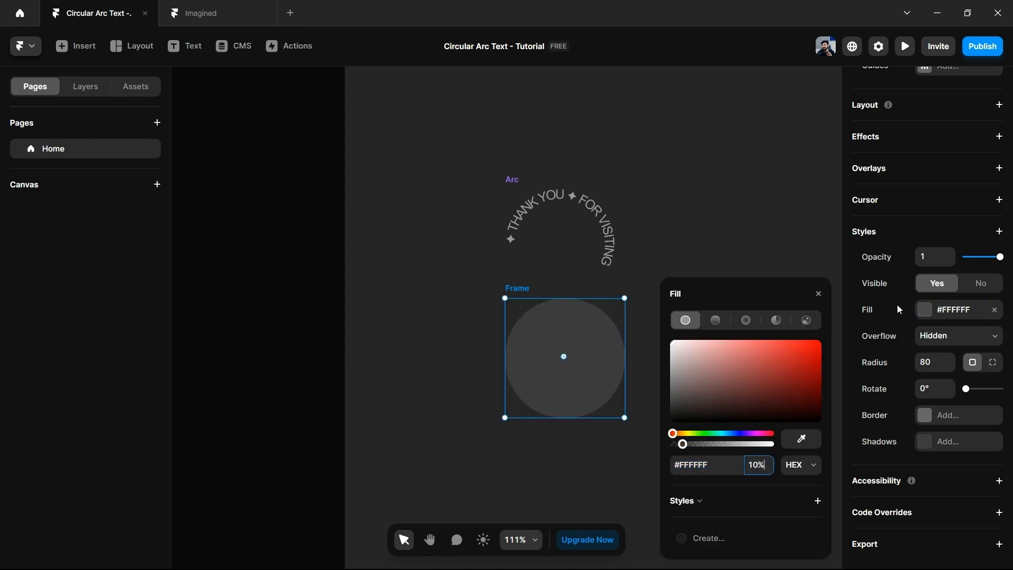
left_click(1000, 234)
mouse_move(969, 264)
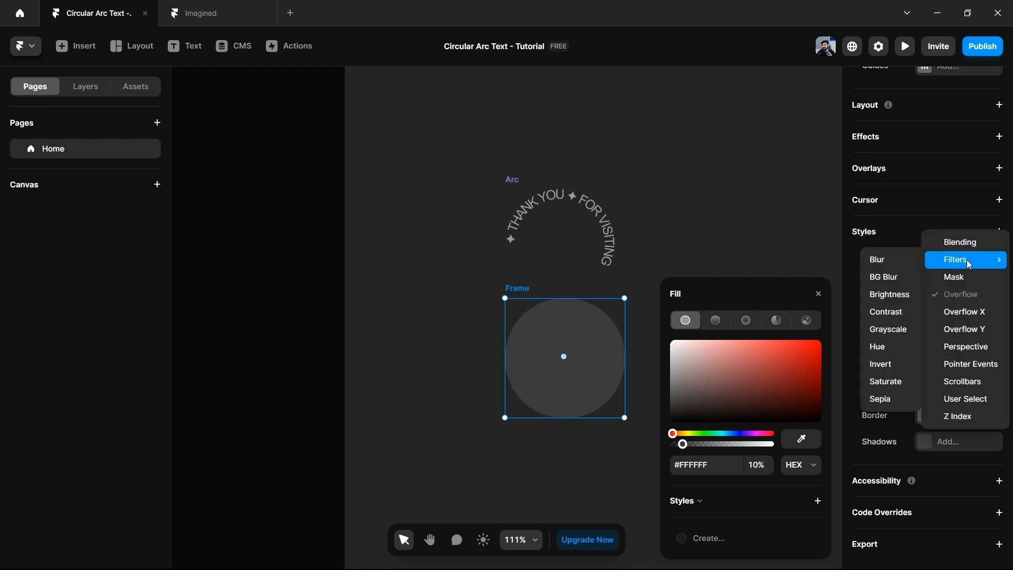
left_click(884, 278)
Set the frame's corner radius to 90
left_click(933, 368)
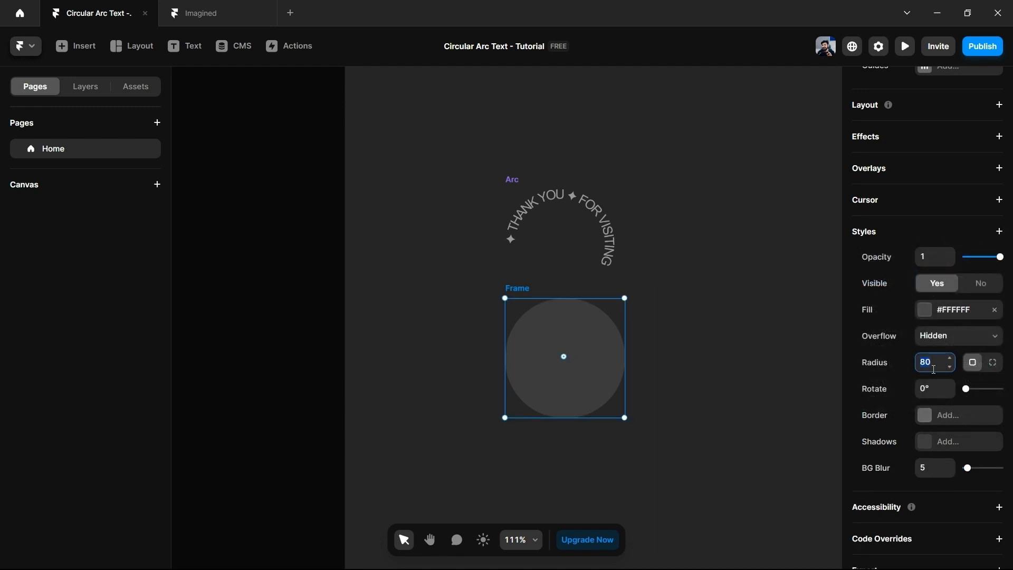
type("90")
left_click(731, 265)
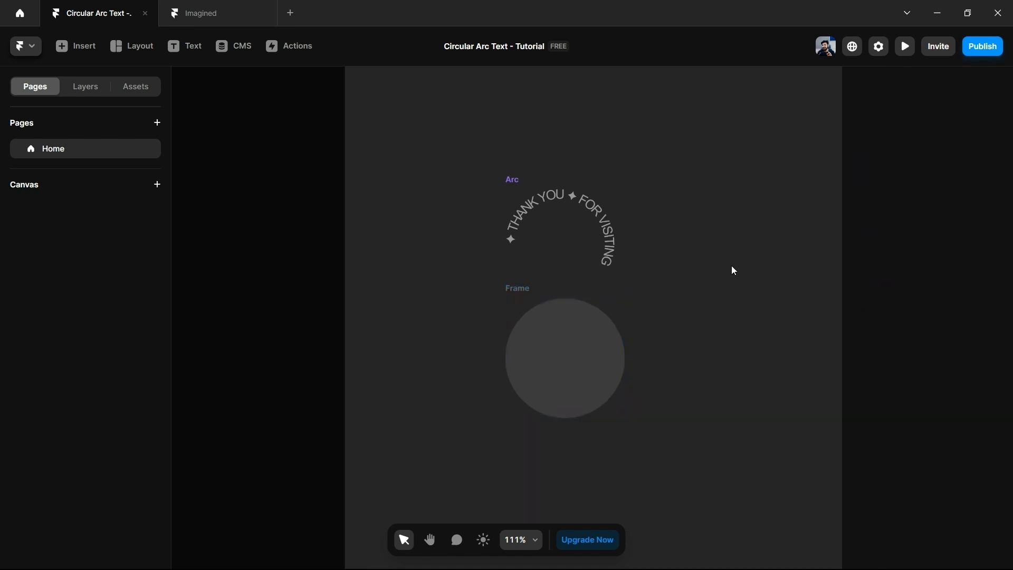
Change the arc text colour to white #FFFFFF and place the arc centred inside the circular frame
left_click(561, 214)
left_click(931, 395)
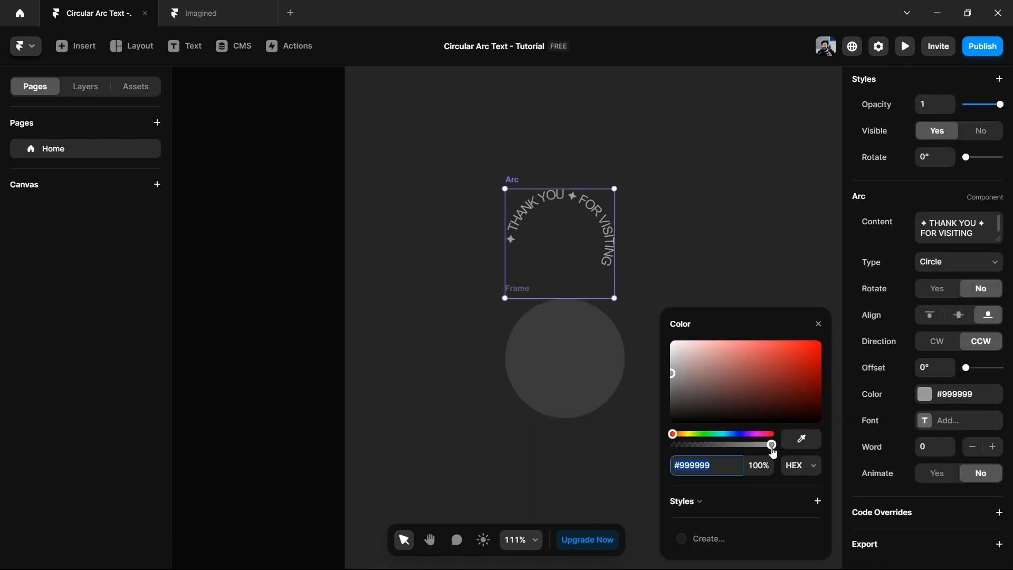
left_click_drag(675, 373, 653, 333)
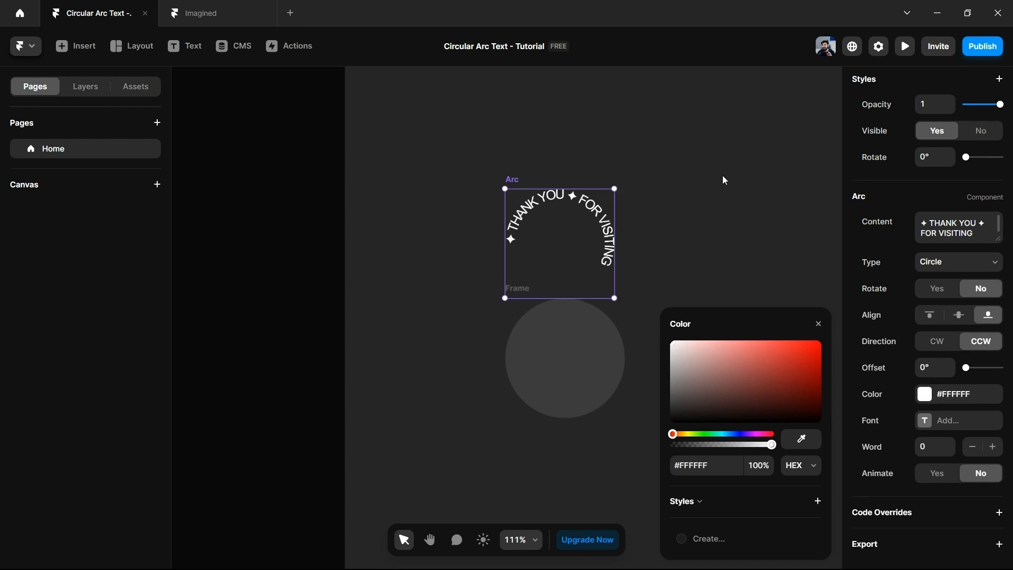
left_click_drag(580, 235, 585, 348)
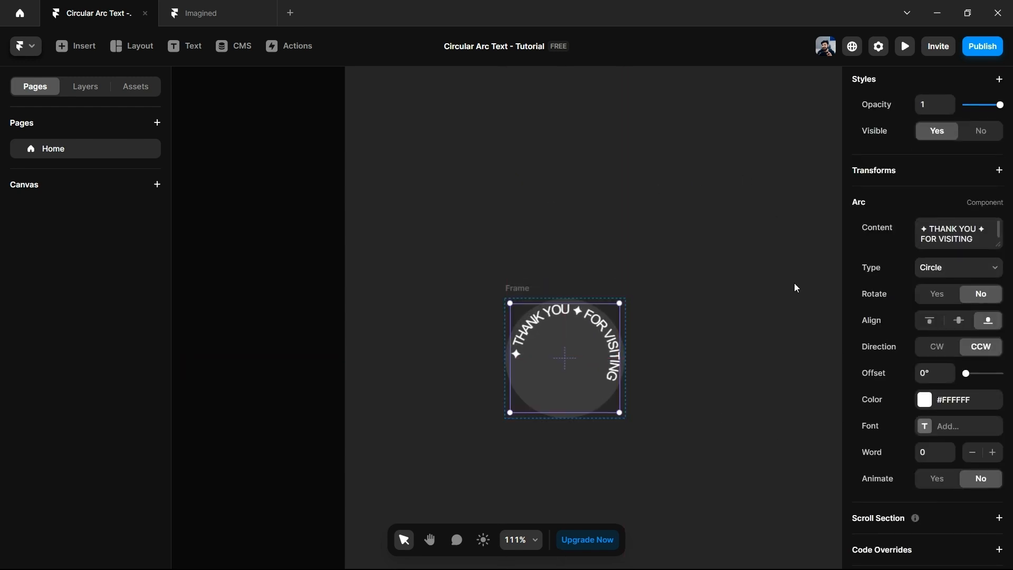
Replace the arc text's content with six repetitions of "✦ NEW", ending with a ✦
left_click(933, 228)
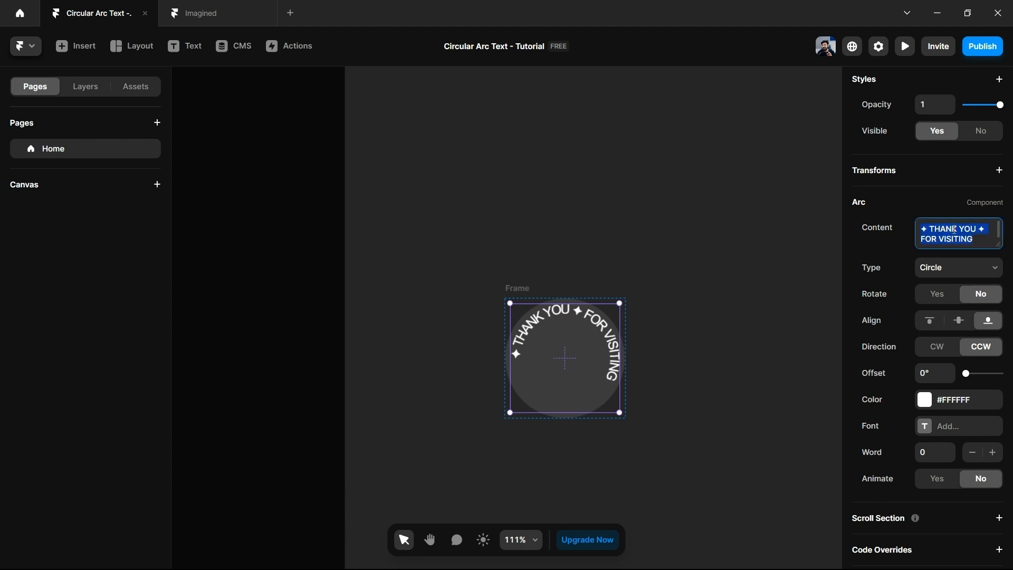
left_click(975, 228)
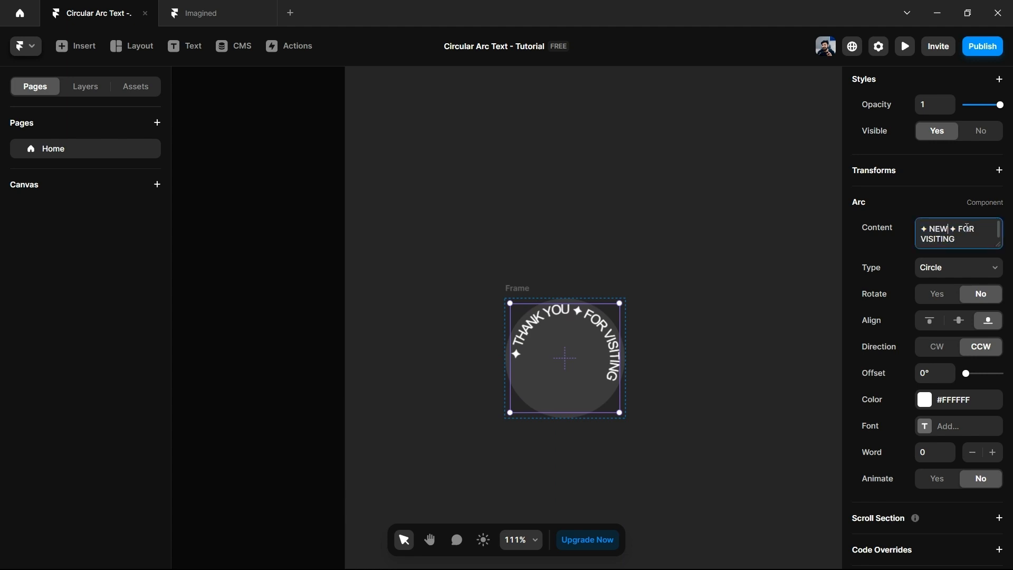
left_click_drag(969, 234, 975, 241)
key("BackSpace")
key("ctrl+v")
key("ctrl+v")
left_click(731, 321)
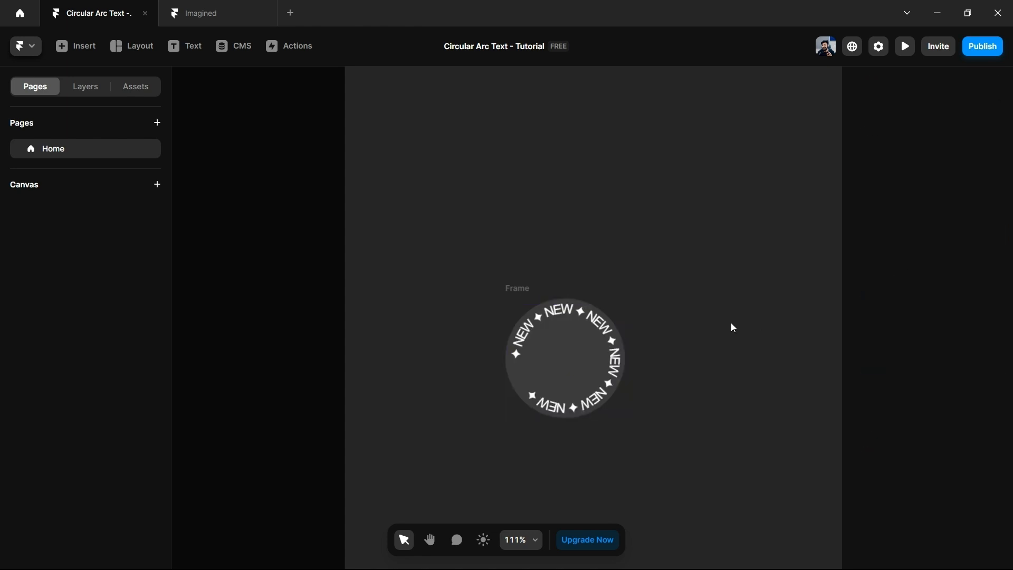
Append a seventh "NEW" to the end of the arc text's content to close the circle
left_click(580, 376)
left_click(966, 251)
left_click(978, 252)
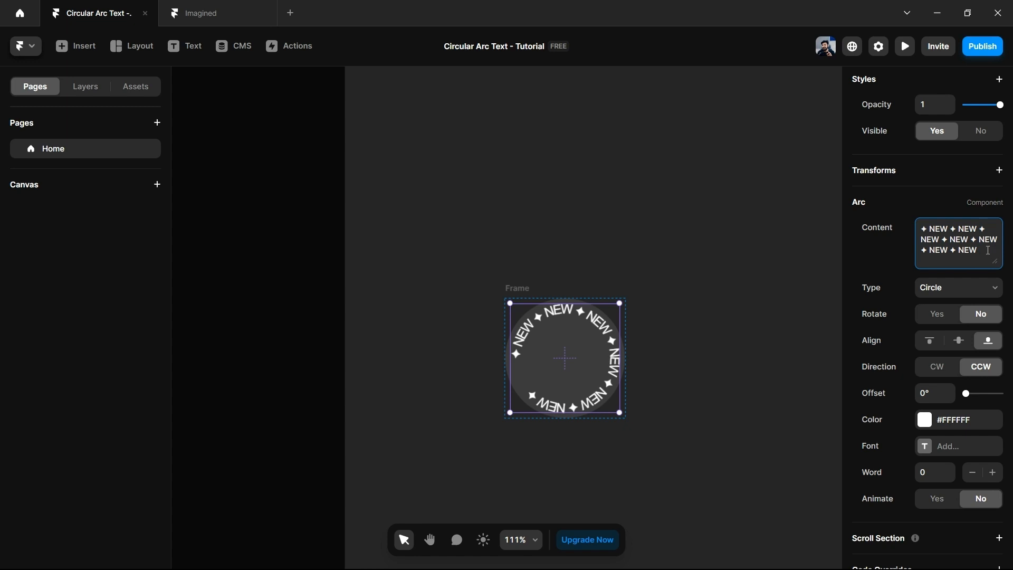
left_click(802, 255)
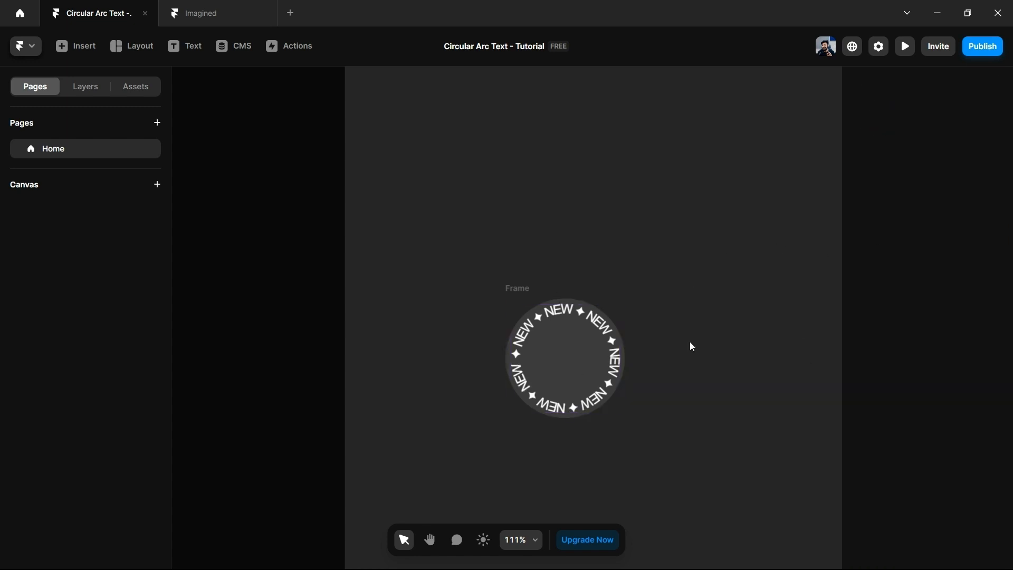
Add a solid white #FFFFFF border with a width of 2 to the circular frame
left_click(517, 288)
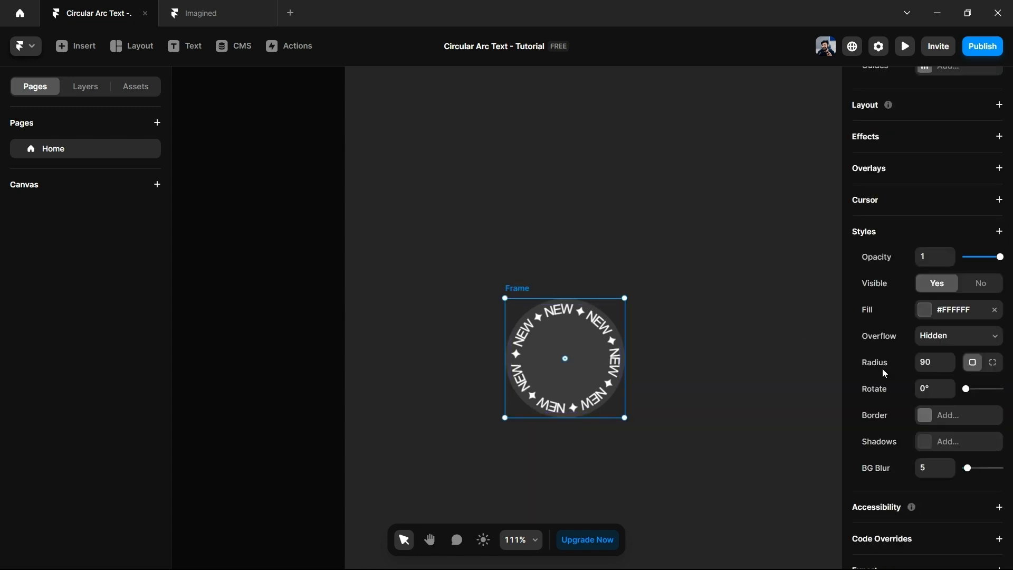
left_click(927, 422)
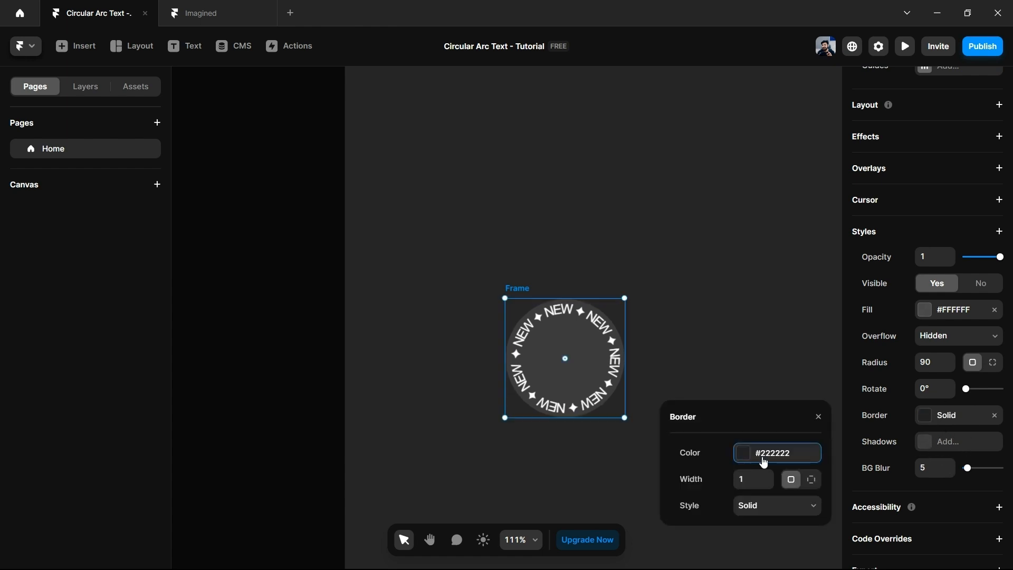
left_click(740, 459)
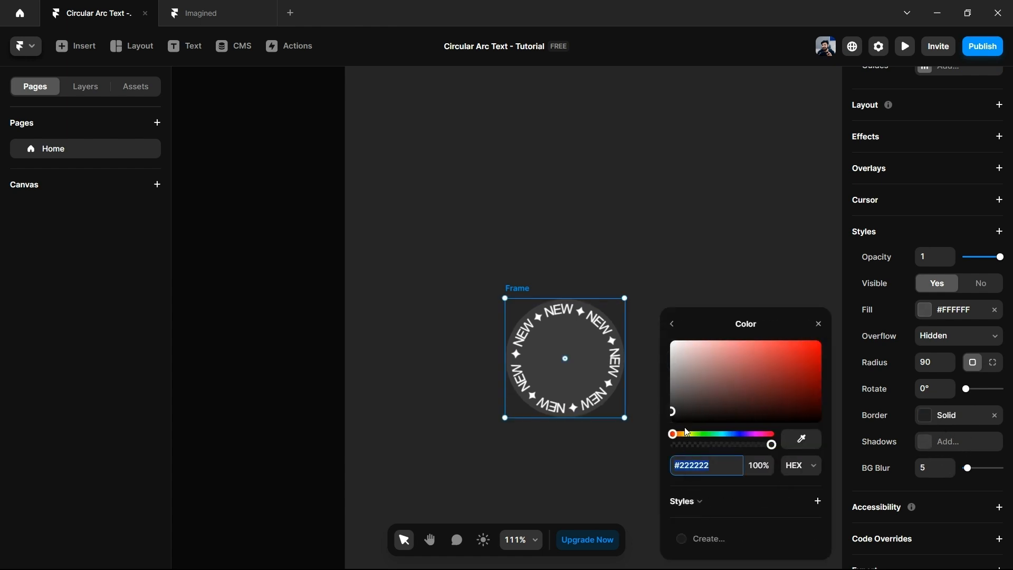
left_click_drag(672, 417, 648, 282)
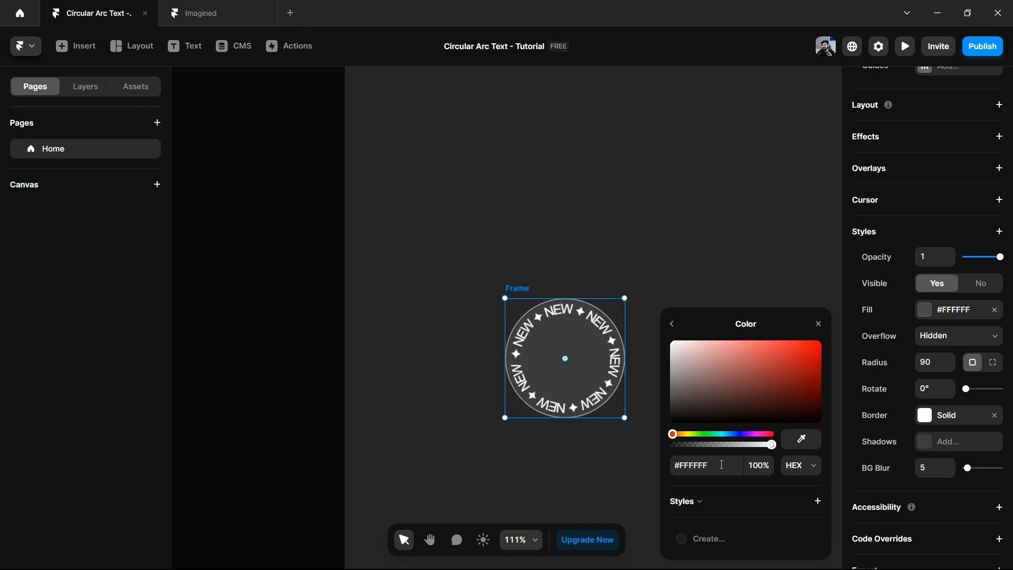
left_click(673, 324)
left_click(752, 477)
type("2")
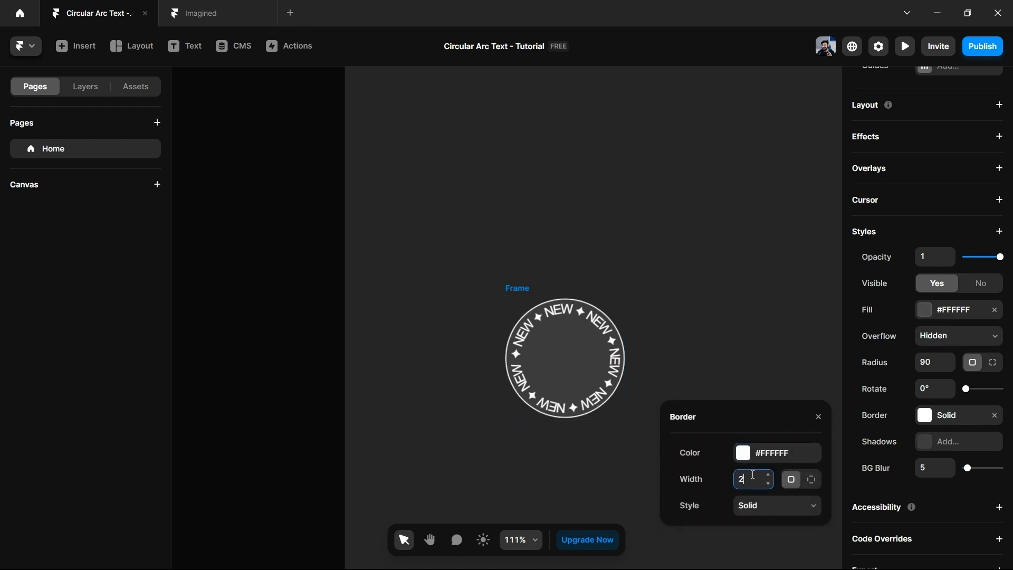
left_click(727, 302)
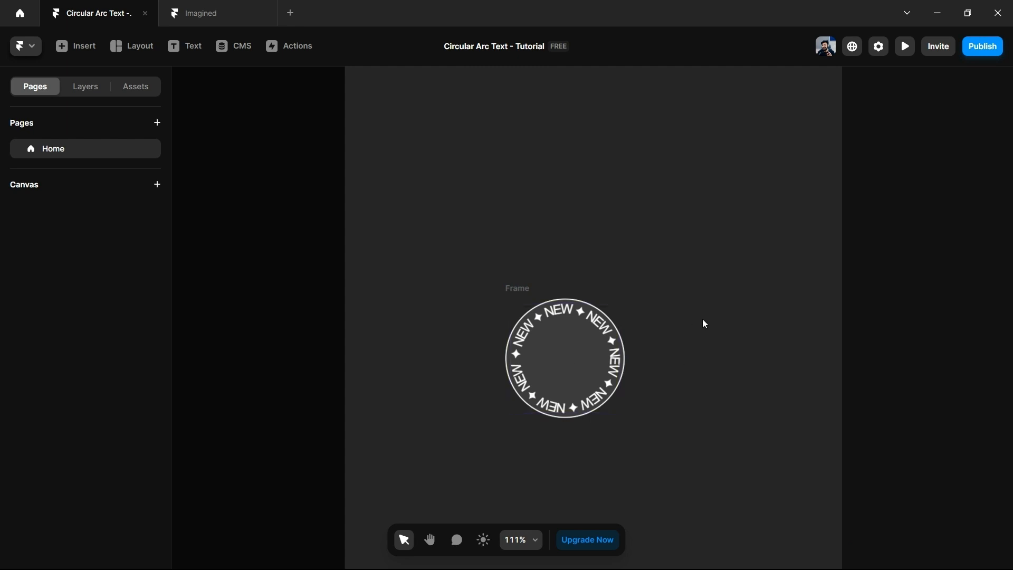
Turn on rotation for the arc text inside the circular frame
scroll(701, 319, "down", 1)
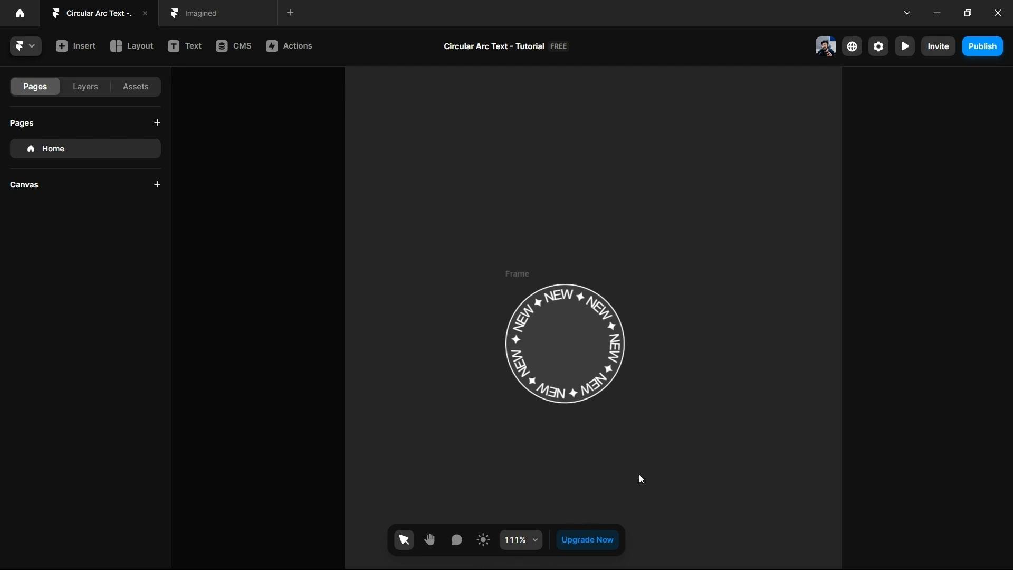
left_click(542, 345)
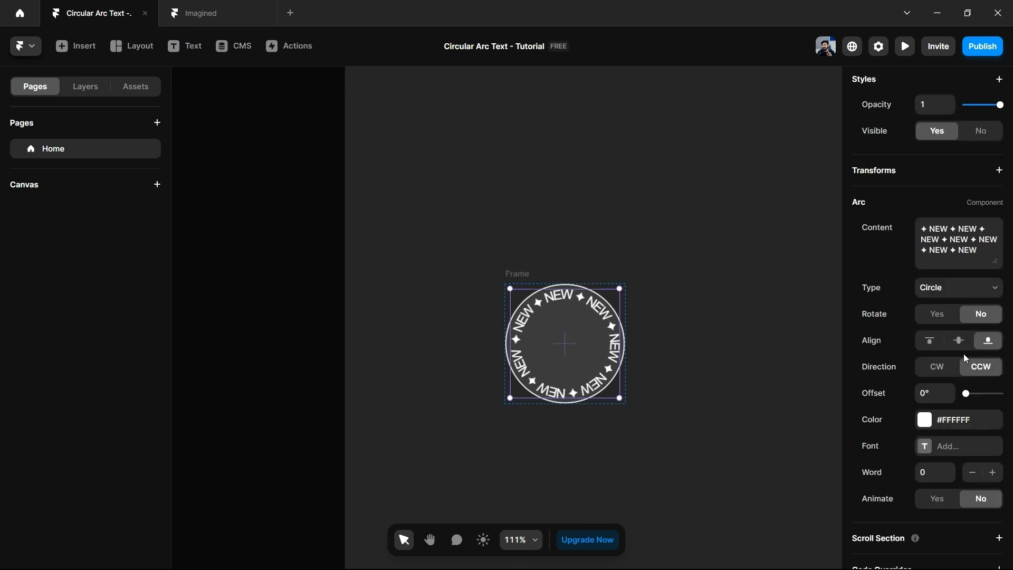
left_click(938, 315)
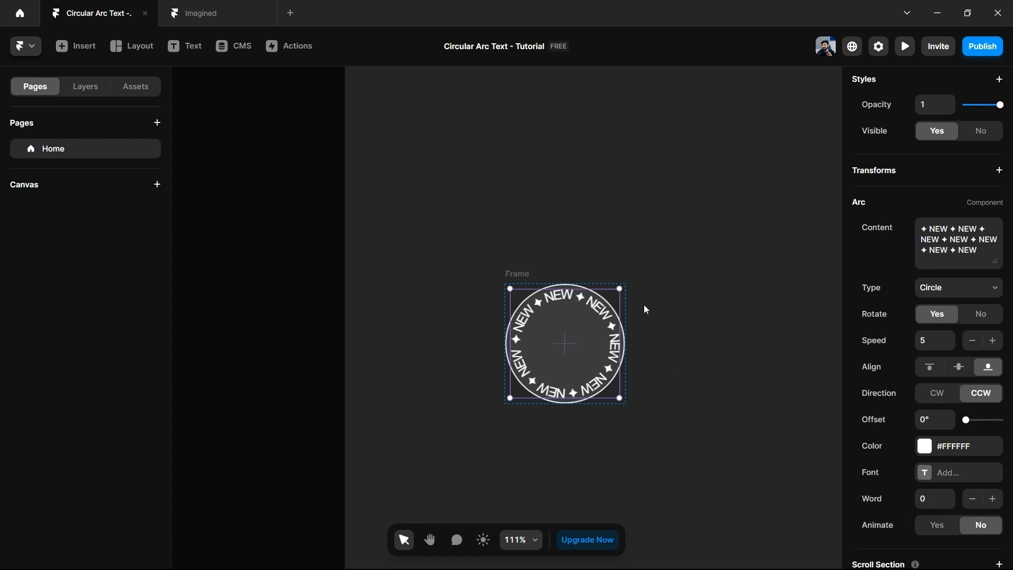
Rename the circular frame as Circular Arc
left_click(519, 273)
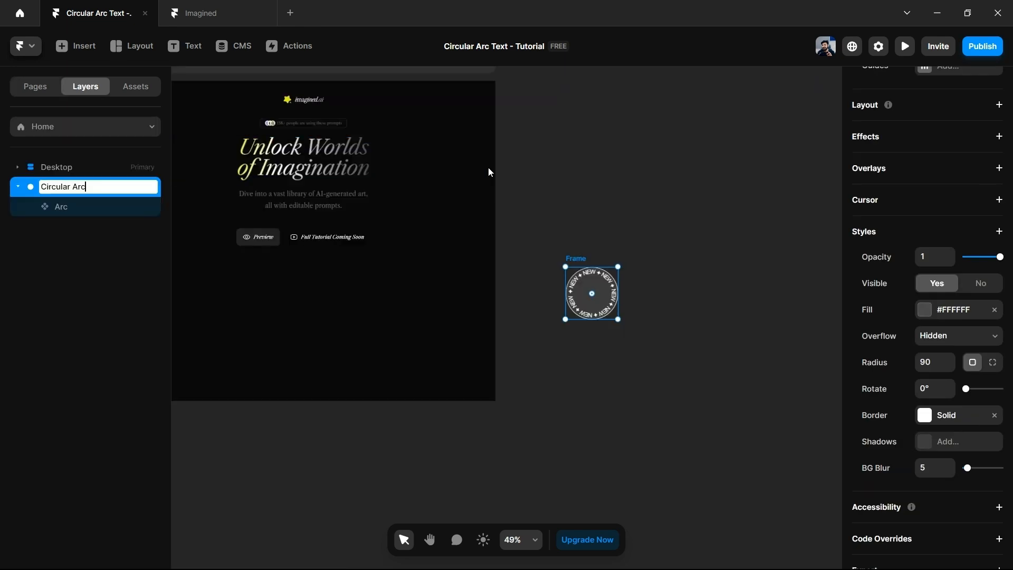
left_click(658, 220)
Place the Circular Arc frame inside the Desktop page beneath the two buttons
left_click(594, 270)
left_click_drag(594, 270, 293, 269)
scroll(565, 273, "left", 4)
scroll(565, 273, "up", 2)
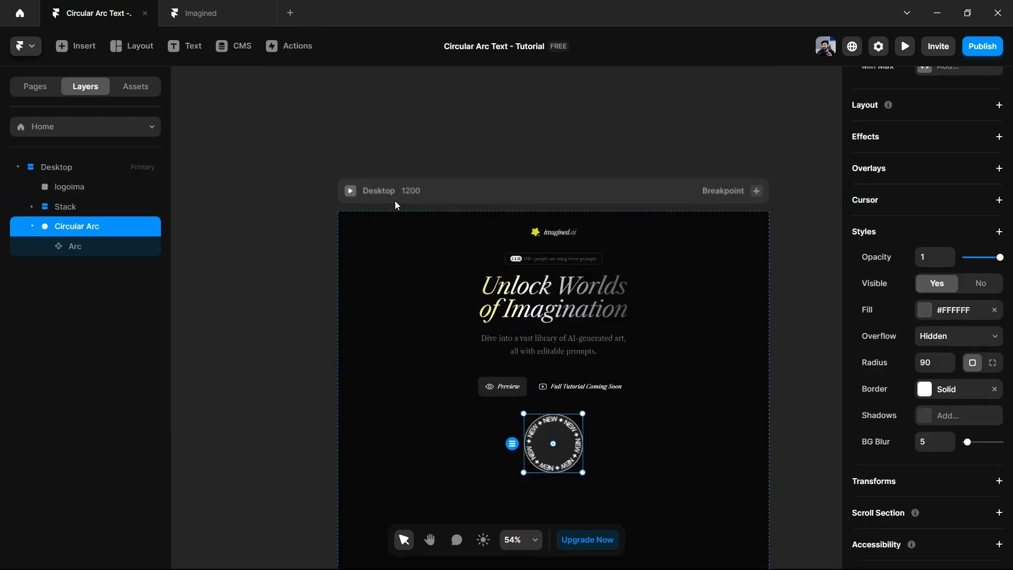
Preview the Desktop page to check the rotating badge, and return to the canvas
left_click(353, 194)
scroll(658, 301, "down", 3)
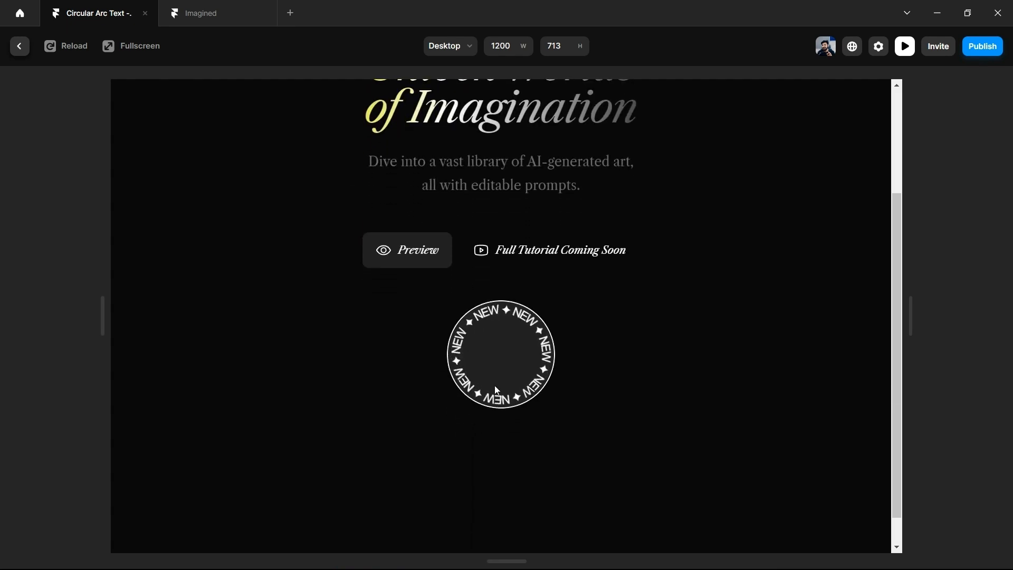
scroll(592, 380, "up", 3)
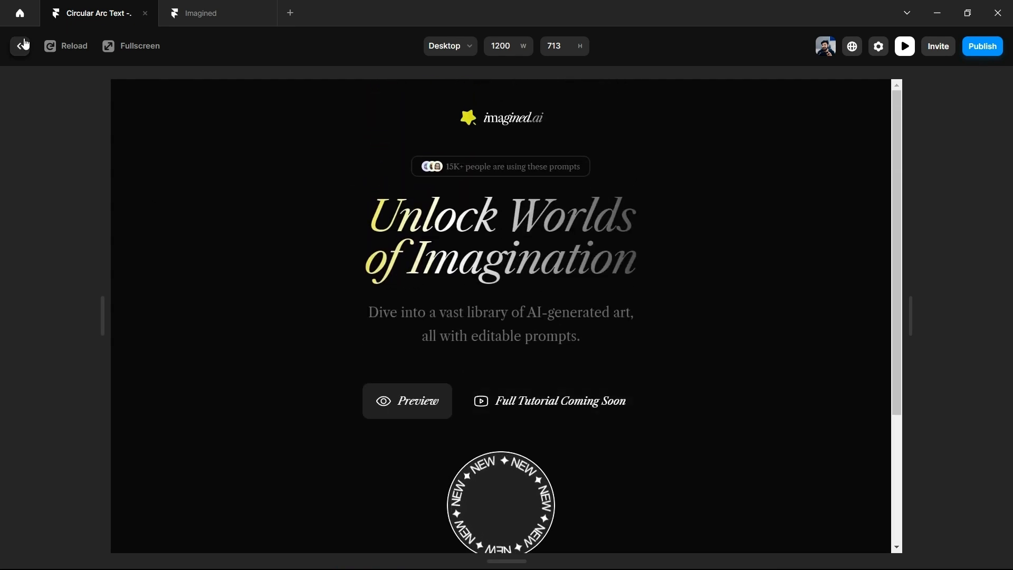
left_click(20, 46)
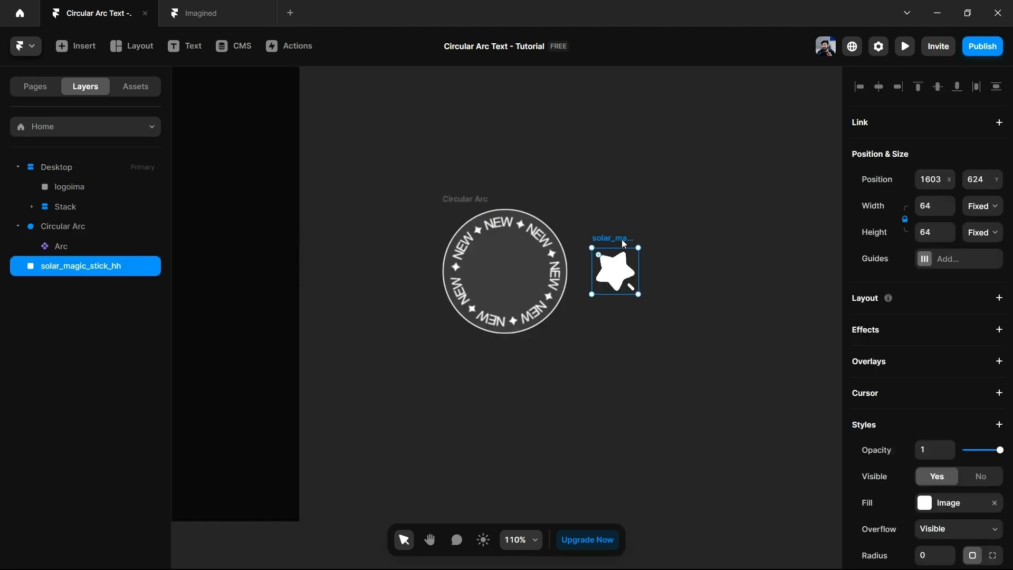
Centre the solar_magic_stick_hh star icon inside the circular frame and turn the frame into a component named Circular Arc
left_click_drag(620, 245, 510, 242)
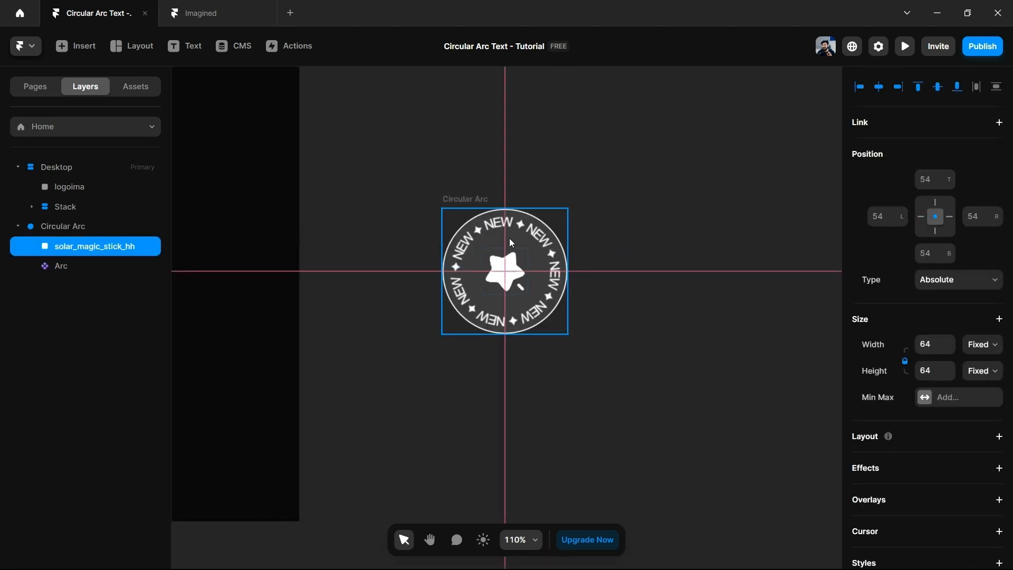
left_click(672, 210)
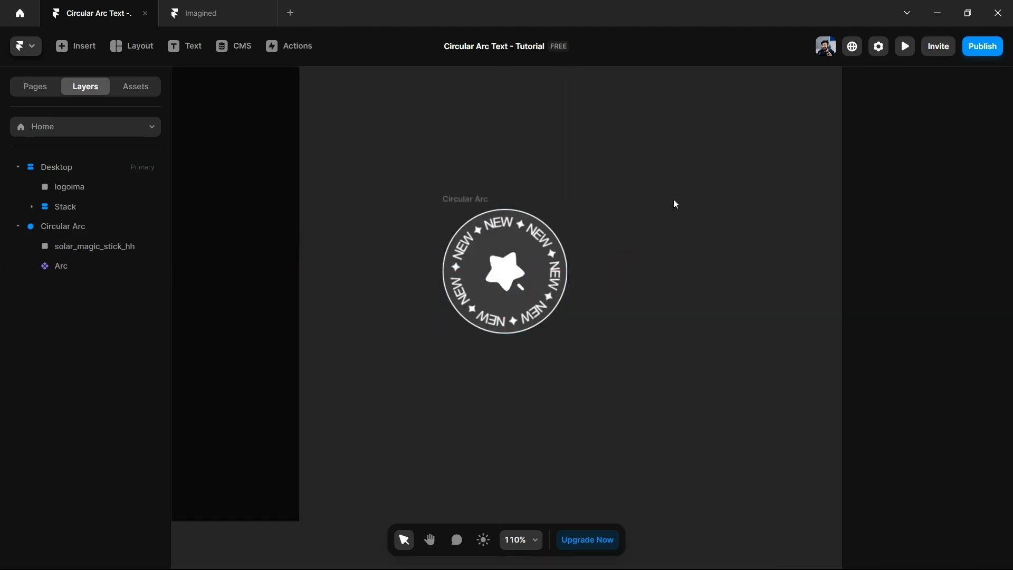
left_click(474, 204)
right_click(473, 201)
left_click(502, 204)
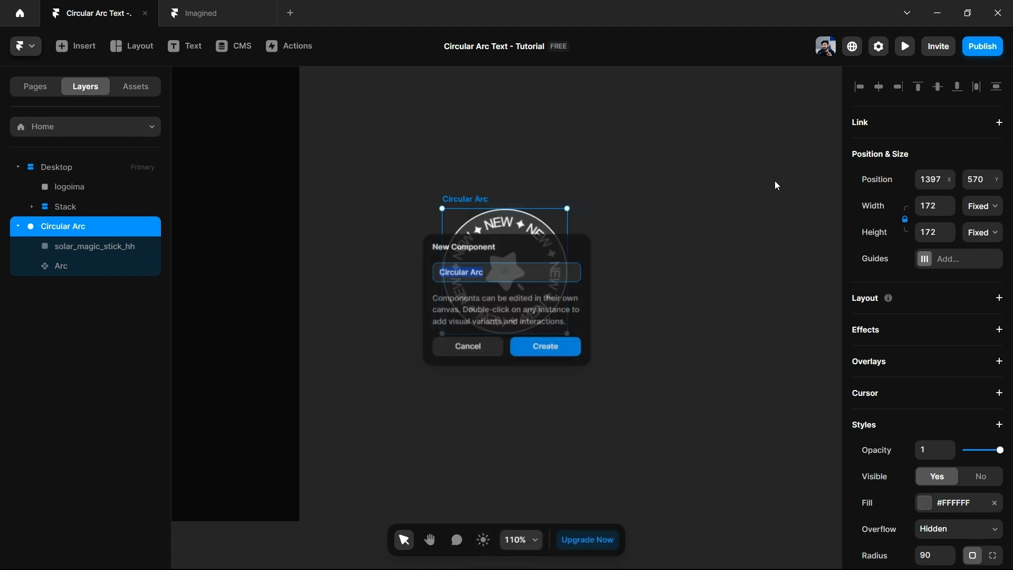
left_click(536, 350)
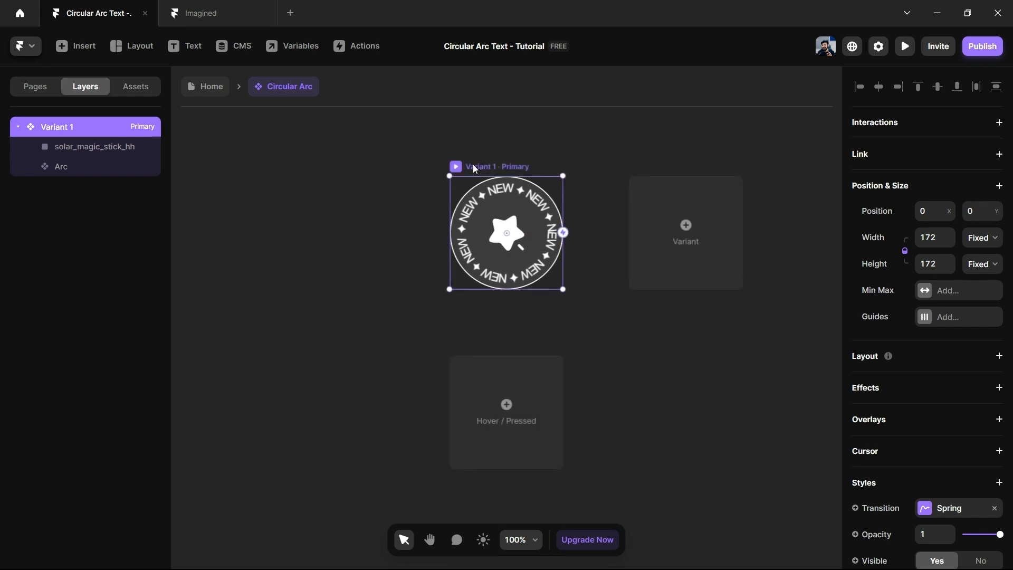
Add a Hover variant to the primary variant of the Circular Arc component
left_click(504, 416)
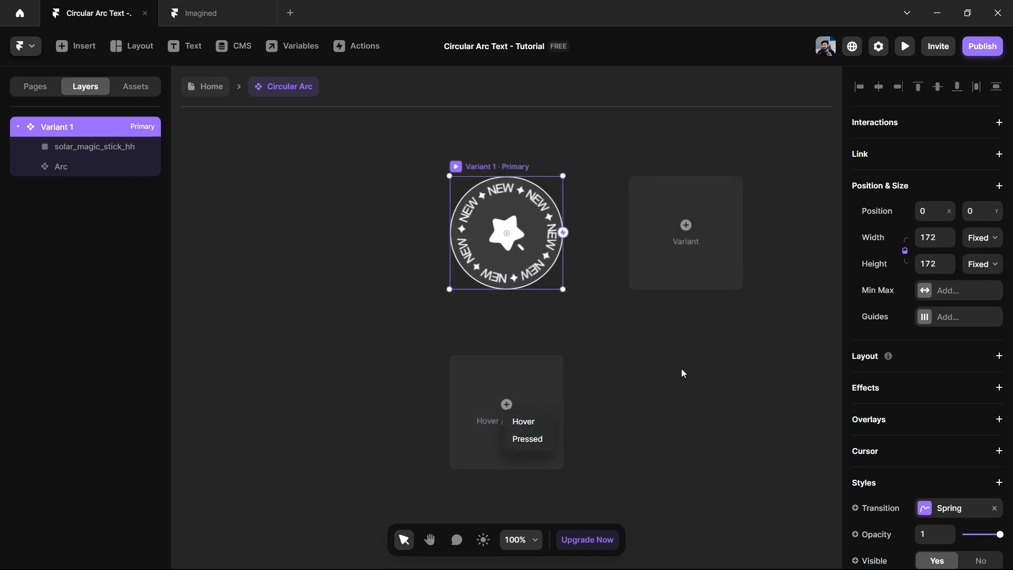
left_click(535, 427)
left_click(534, 343)
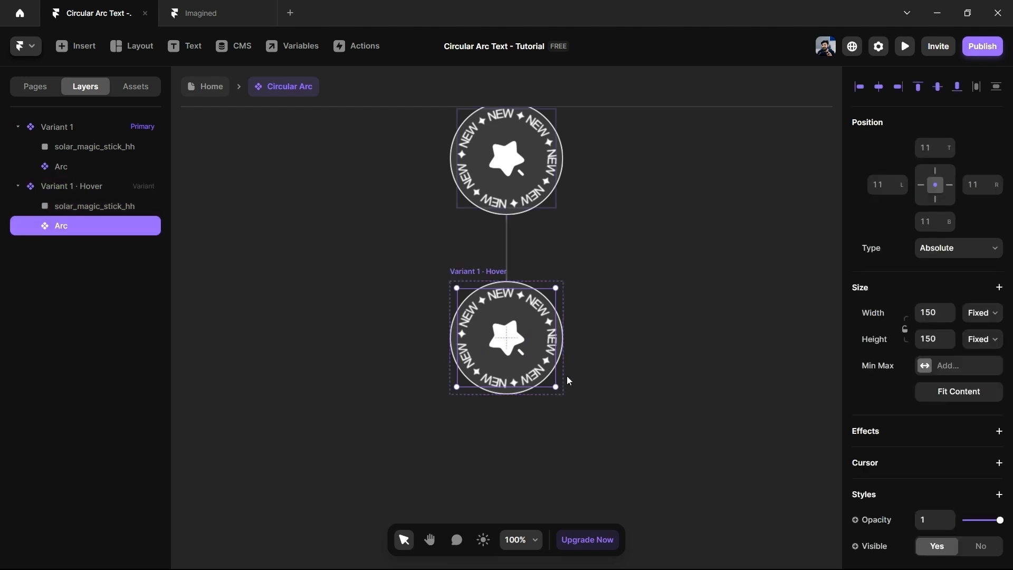
Set the Hover variant's star icon width to 84 with locked proportions, and preview the component's hover effect
left_click_drag(559, 390, 434, 315)
left_click(511, 336)
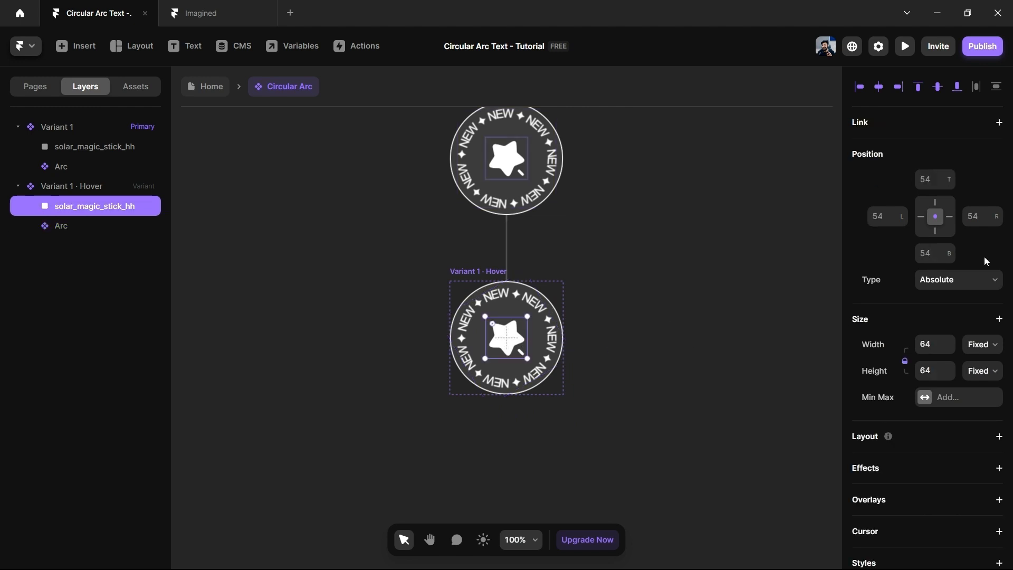
type("80")
key("Return")
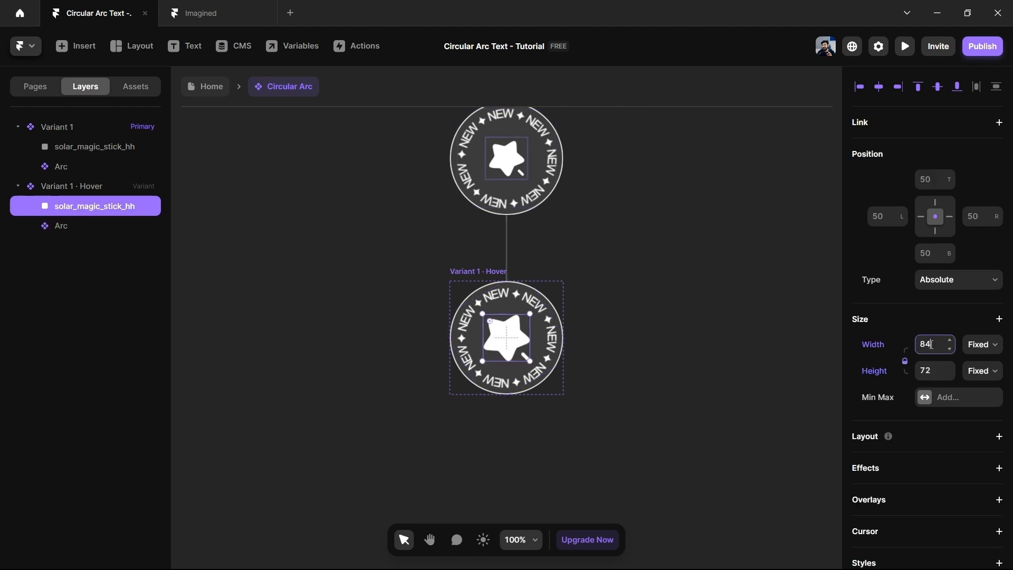
left_click(722, 333)
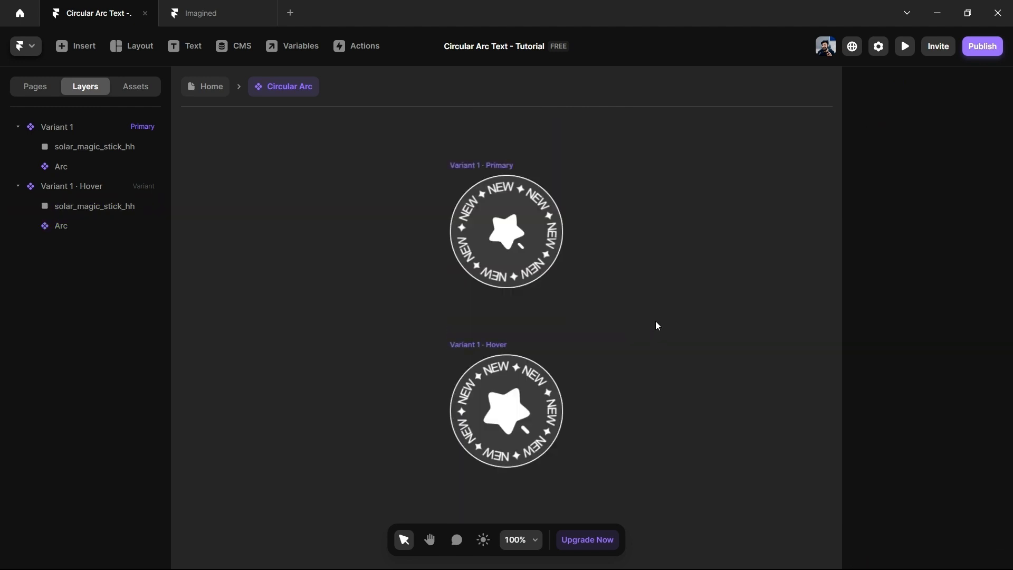
key("ctrl+p")
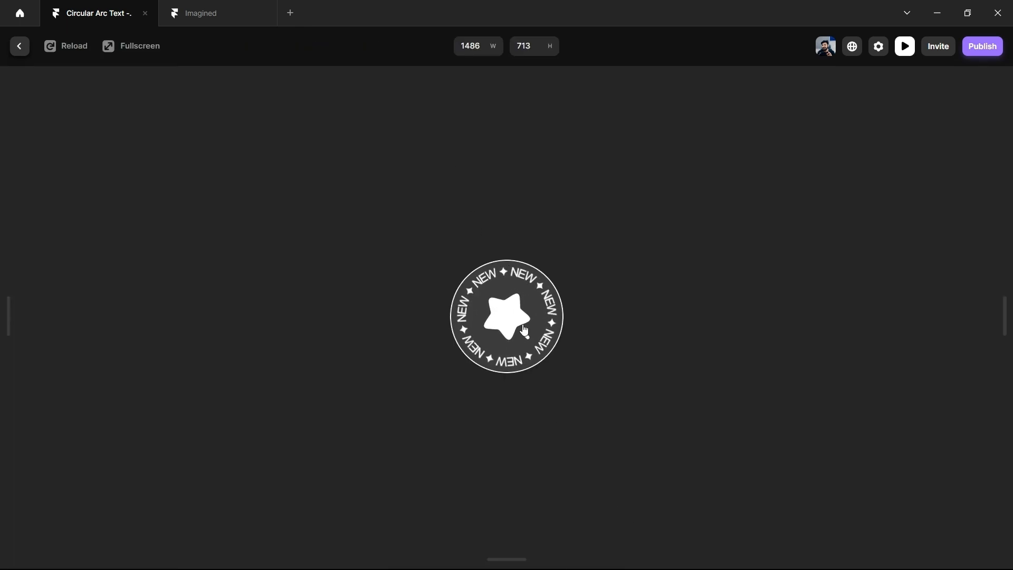
left_click(16, 47)
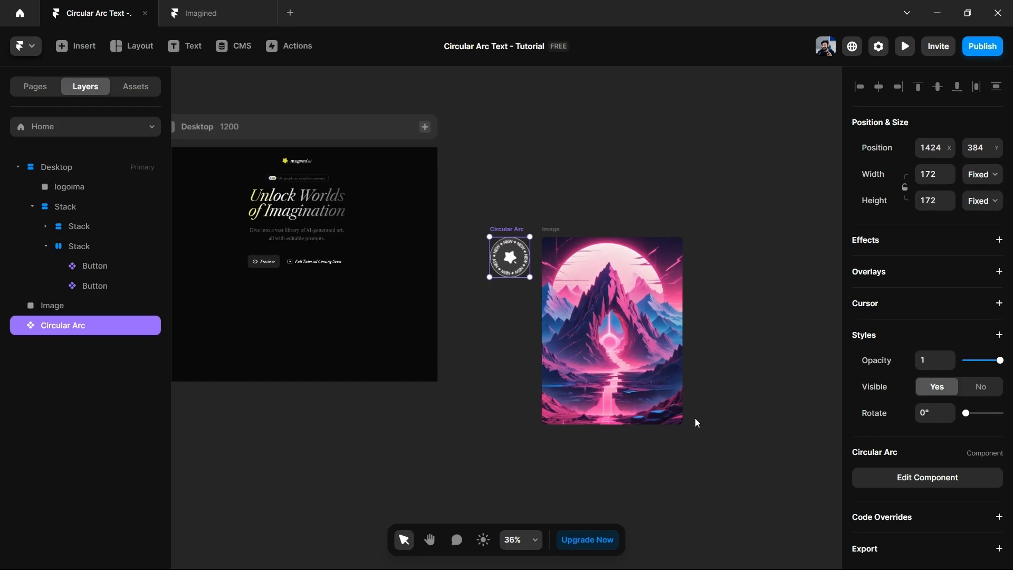
Place the Circular Arc component in the mountain image's upper-right corner, 20 from its top and right edges
scroll(674, 191, "up", 2)
left_click(673, 191)
scroll(673, 191, "down", 1)
left_click_drag(478, 257, 663, 223)
key("shift+Left")
key("shift+Left")
key("shift+Down")
key("shift+Down")
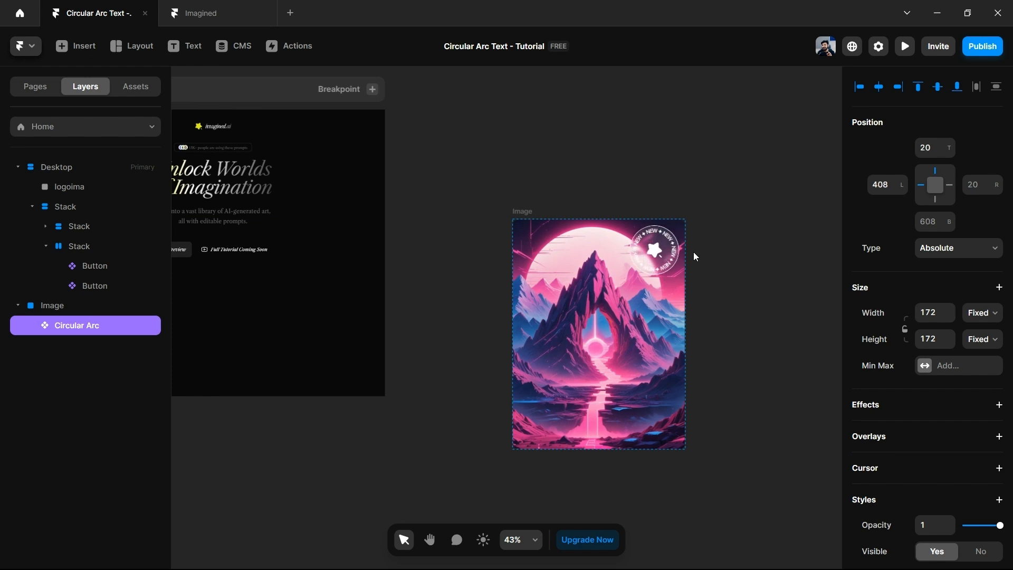
left_click(693, 182)
Move the mountain image with its badge into the Desktop page beneath the buttons, and set the page's height to Fit
left_click(527, 211)
scroll(633, 207, "left", 4)
scroll(701, 209, "right", 1)
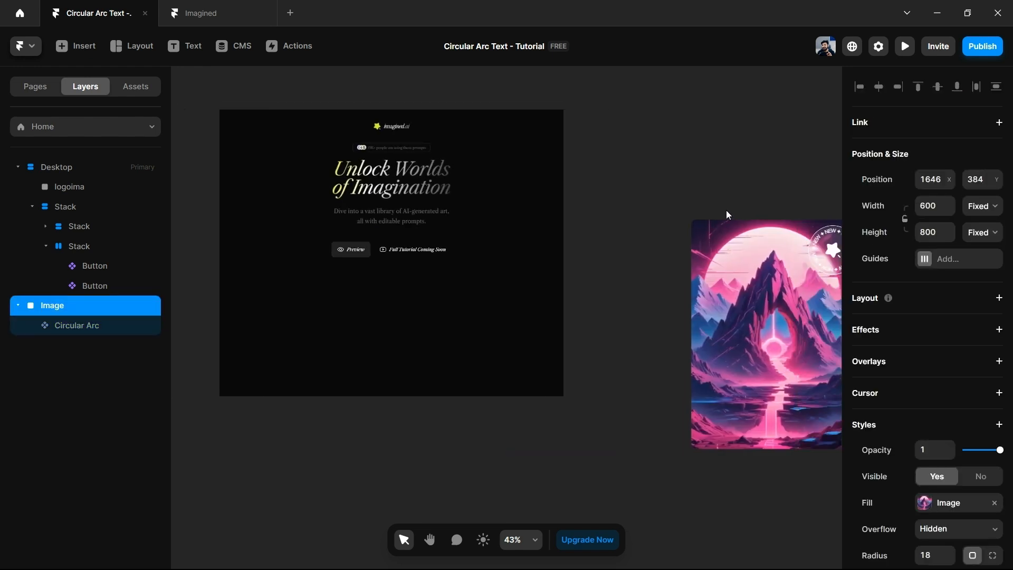
left_click_drag(728, 221, 347, 271)
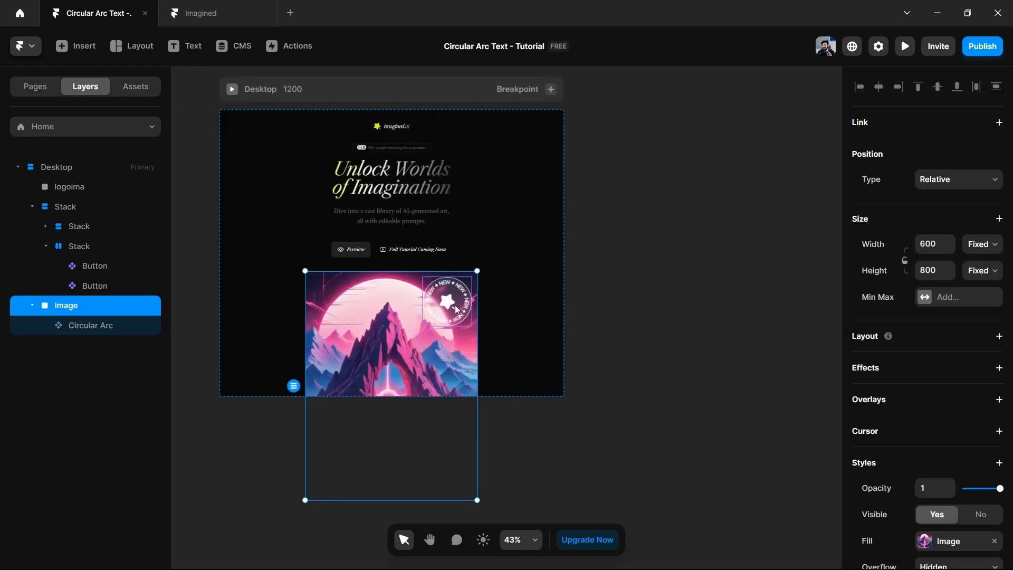
left_click(285, 91)
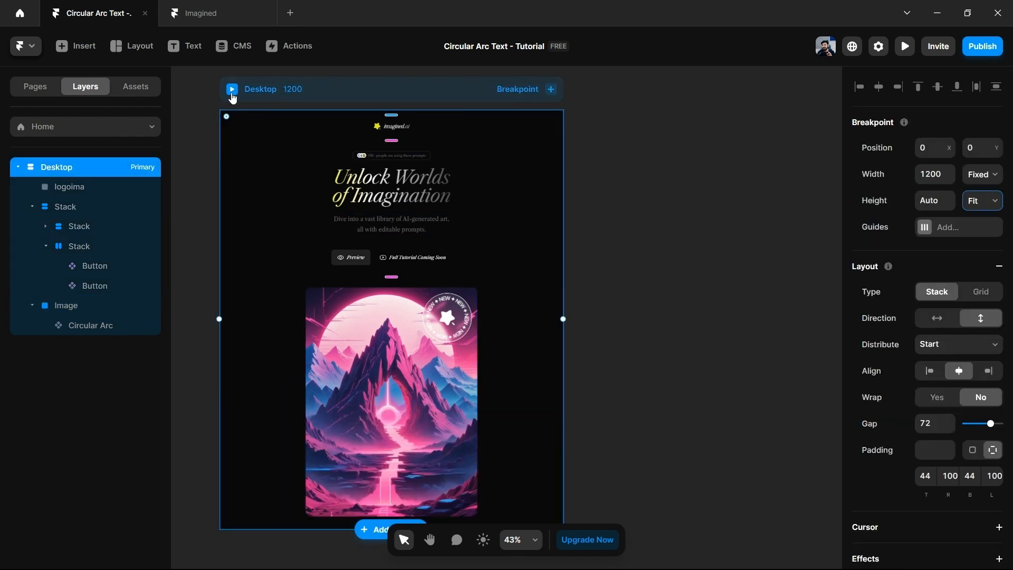
Preview the Desktop page in fullscreen, check the badge's rotation and hover effect on the image, and return to the canvas
left_click(232, 89)
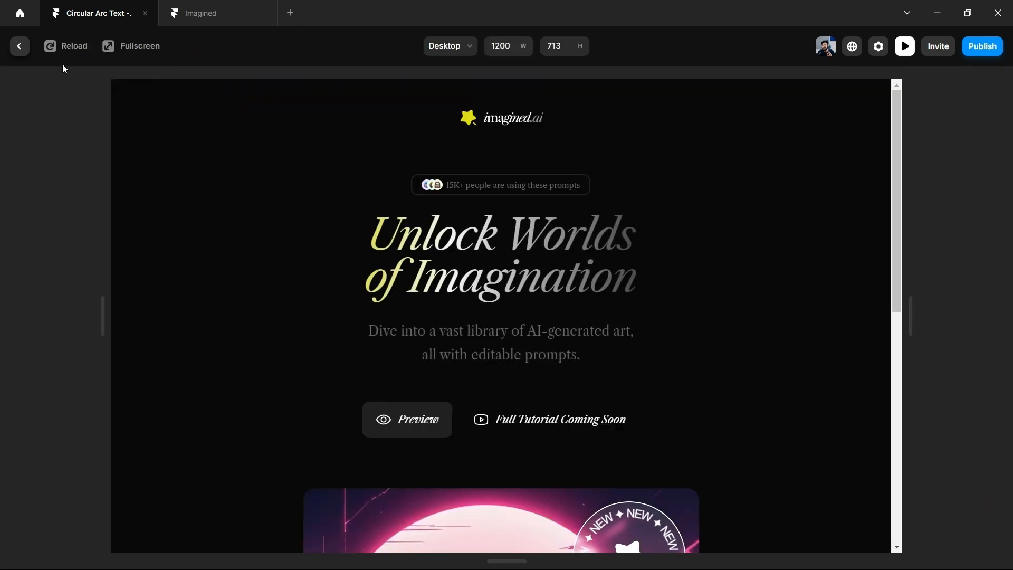
left_click(114, 48)
scroll(833, 294, "down", 5)
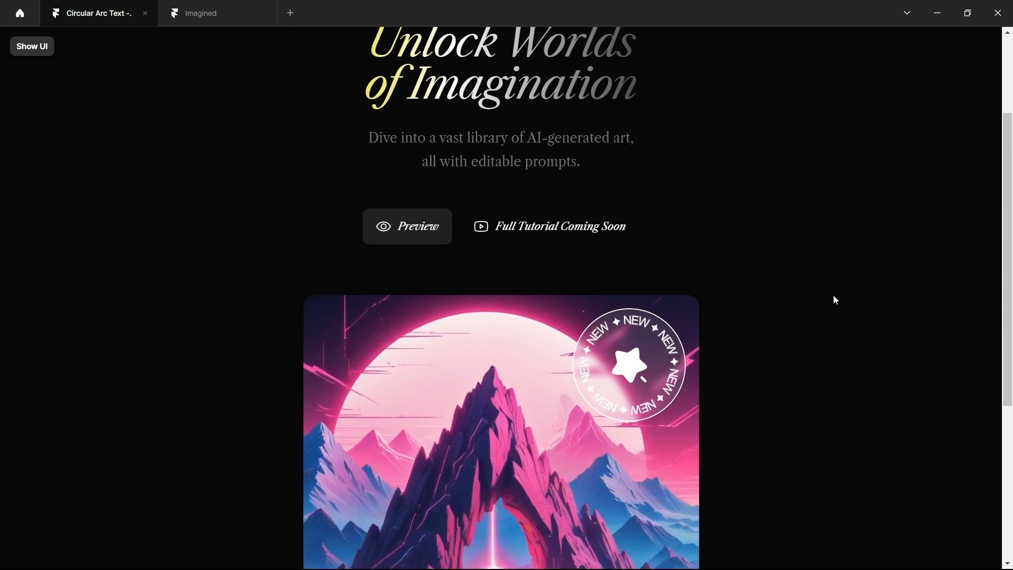
scroll(833, 300, "down", 1)
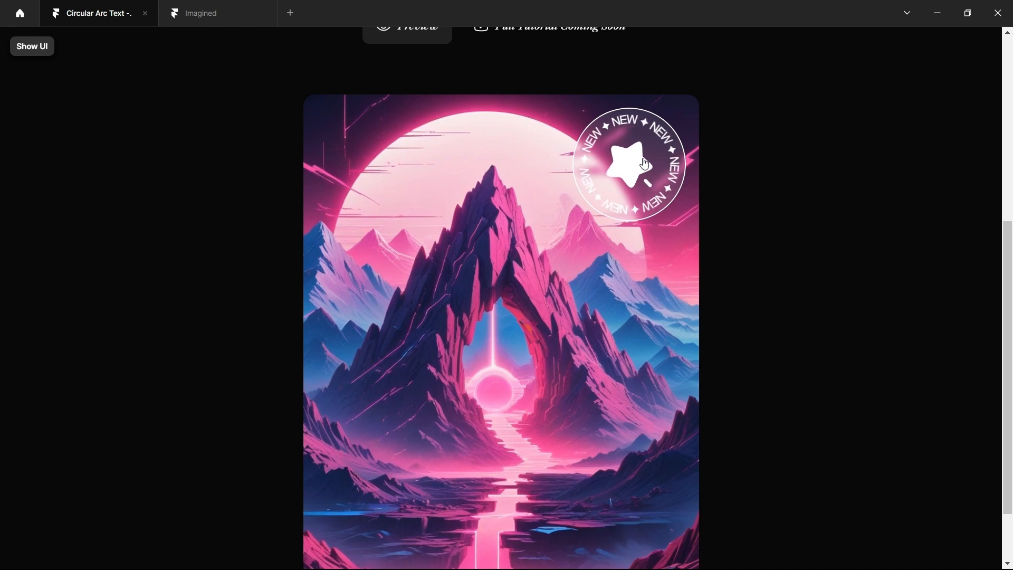
left_click(39, 47)
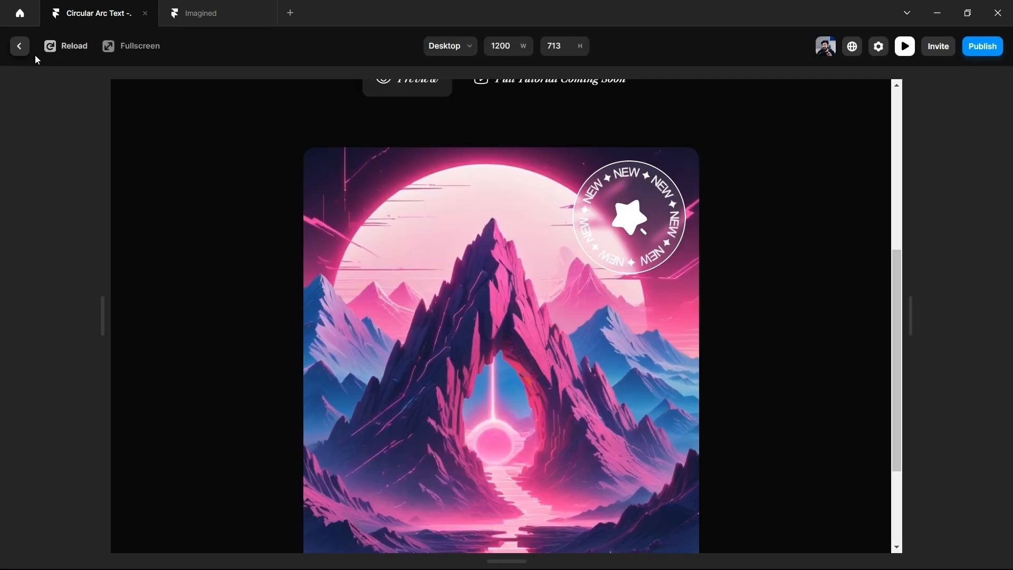
left_click(19, 48)
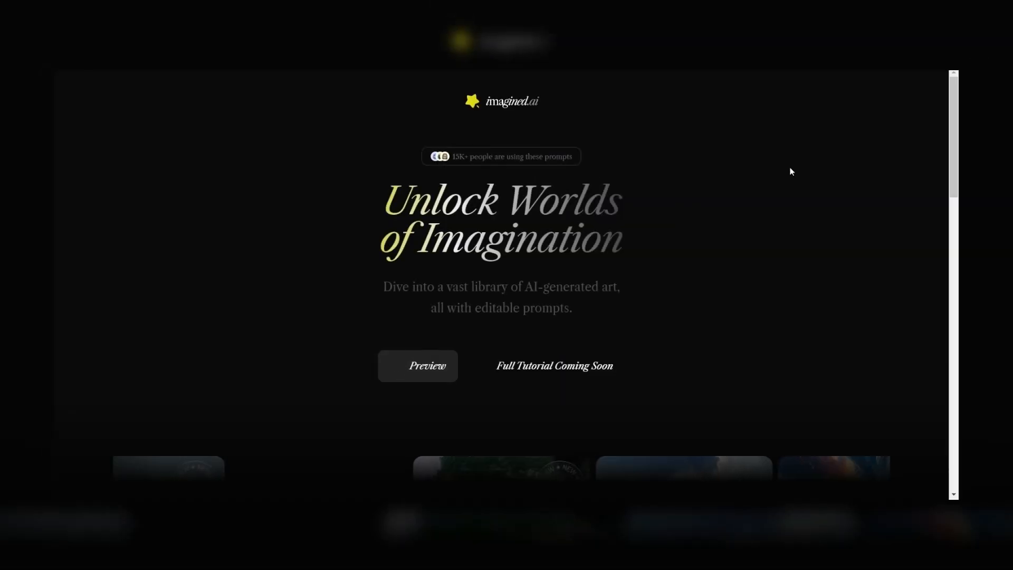
Look through the finished imagined.ai website to examine the rotating NEW badges on its image cards
scroll(774, 185, "down", 2)
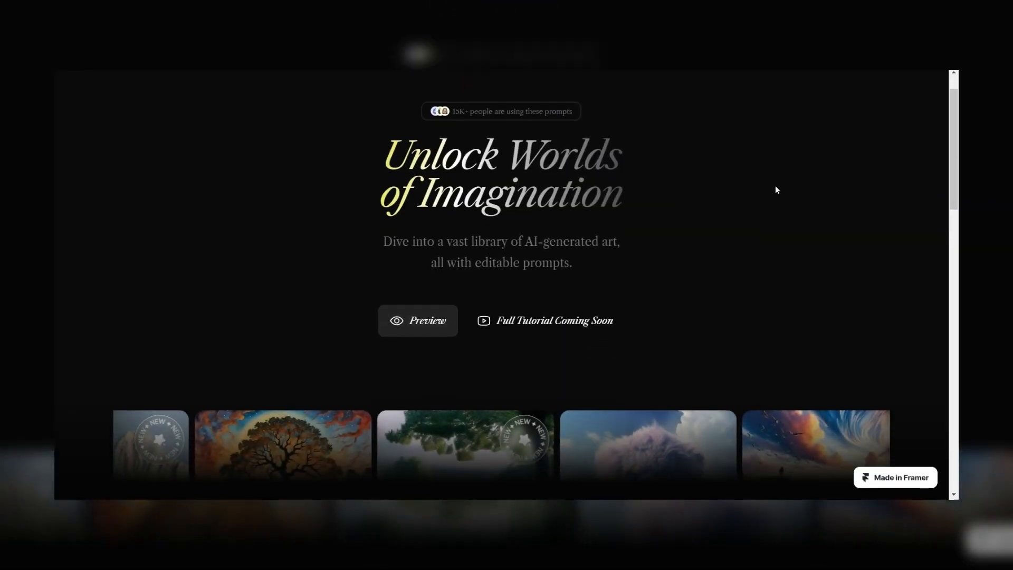
scroll(775, 189, "down", 5)
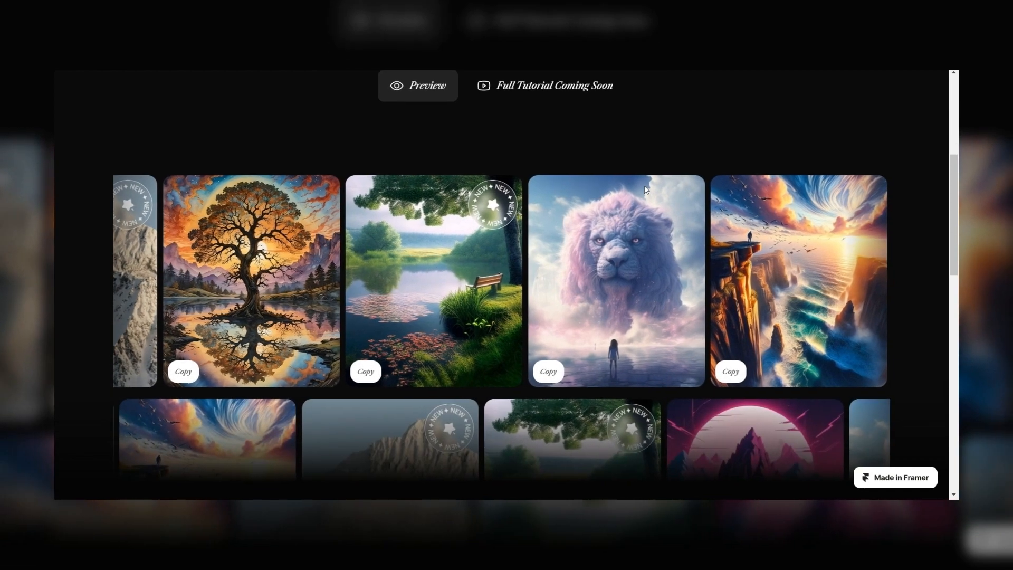
scroll(557, 203, "down", 3)
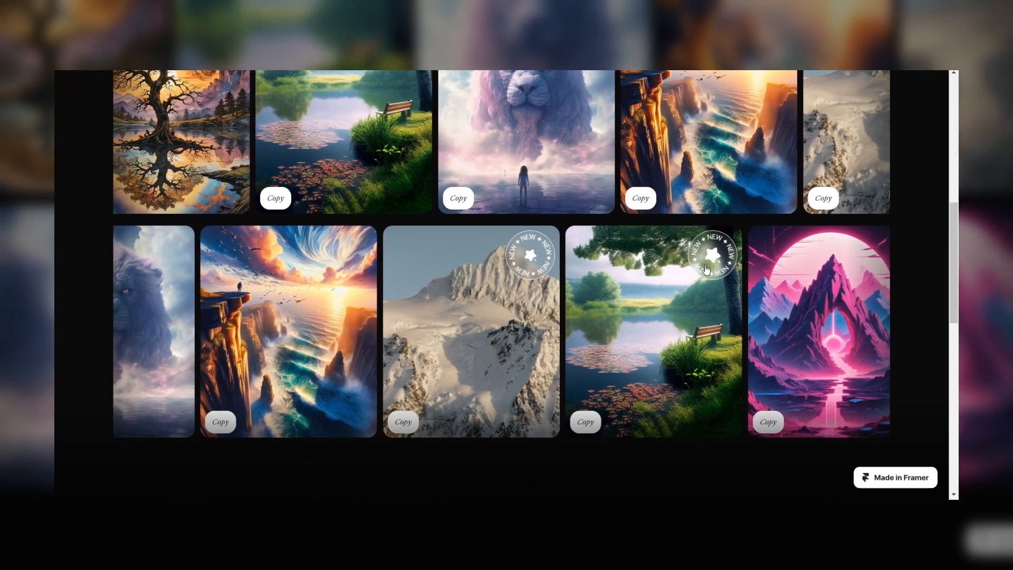
scroll(637, 363, "down", 8)
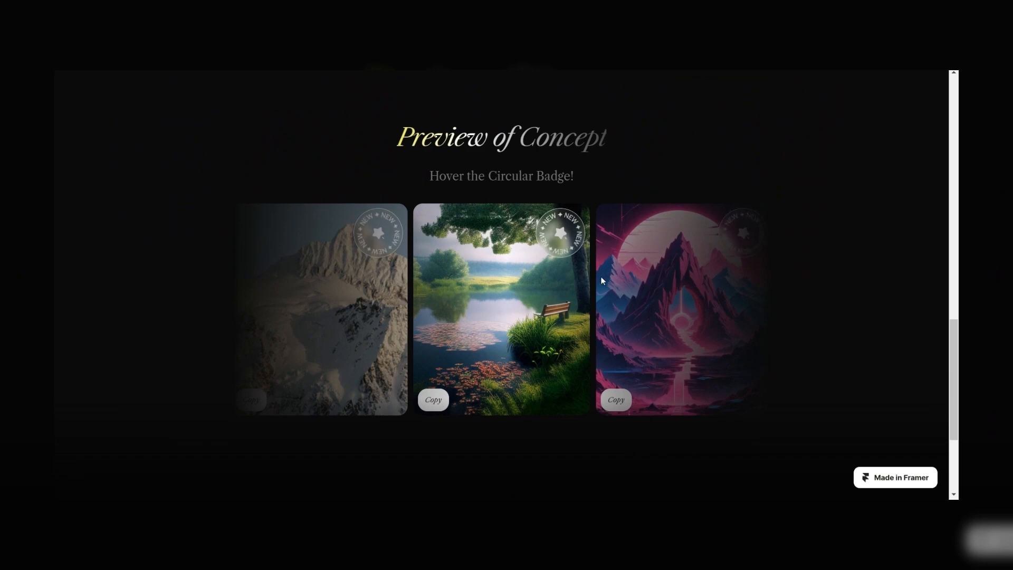
scroll(563, 237, "down", 3)
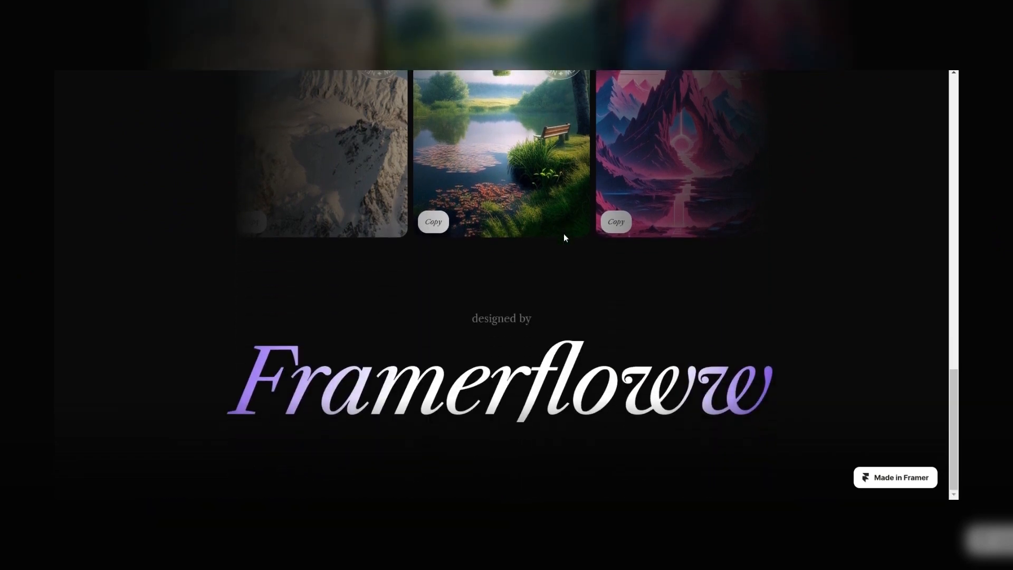
scroll(564, 237, "up", 15)
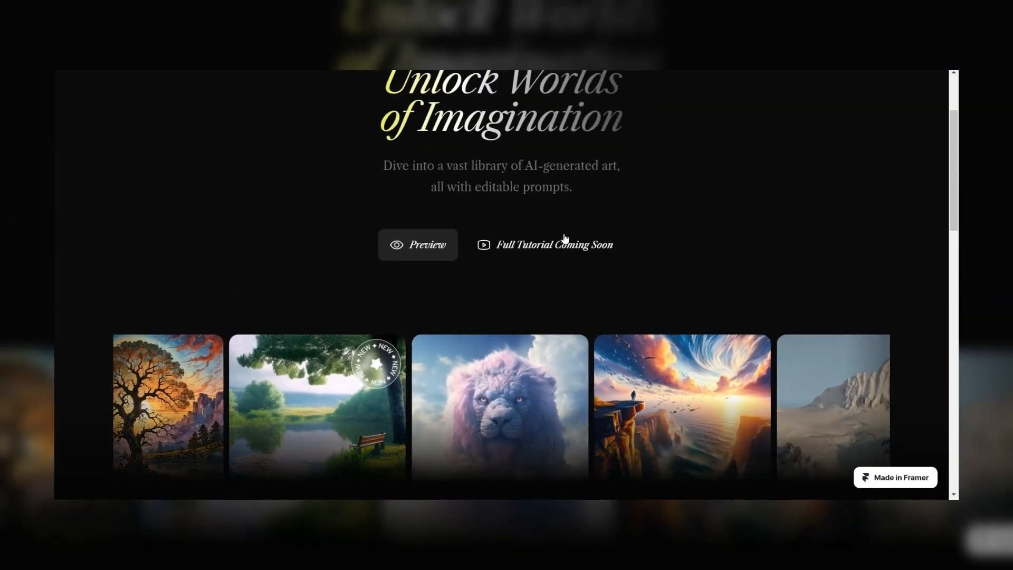